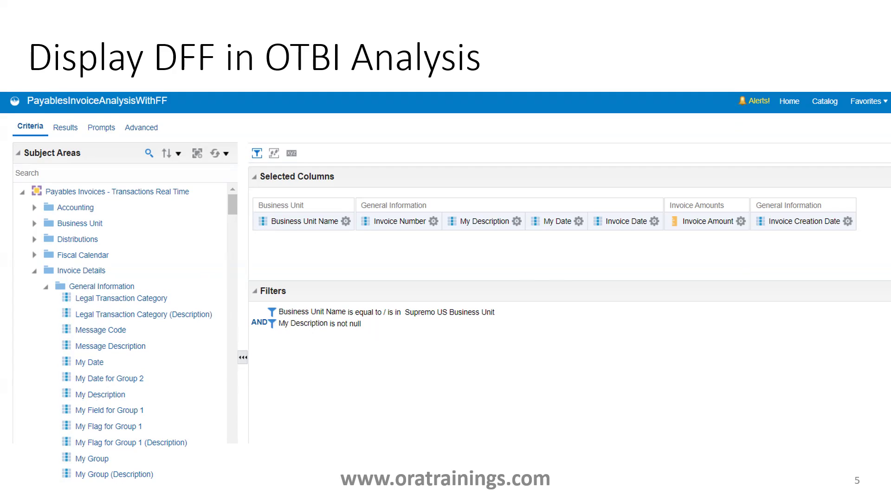
key("Right")
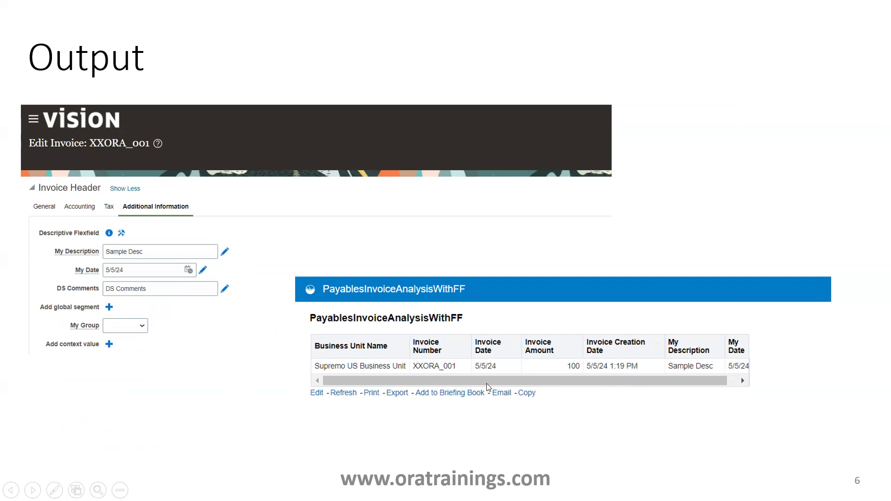
- Switch to the Oracle Fusion browser window and save and close invoice XXORA_001
key("alt+Tab")
key("alt+Tab")
key("alt+Tab")
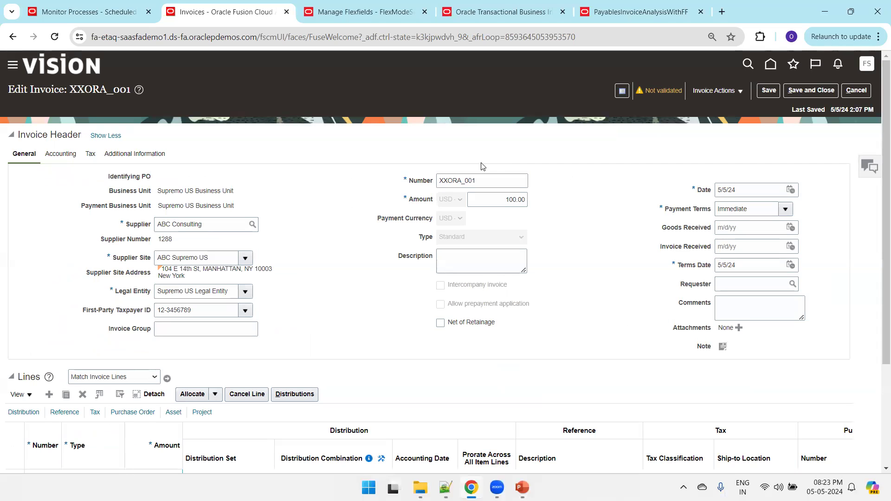
left_click(811, 90)
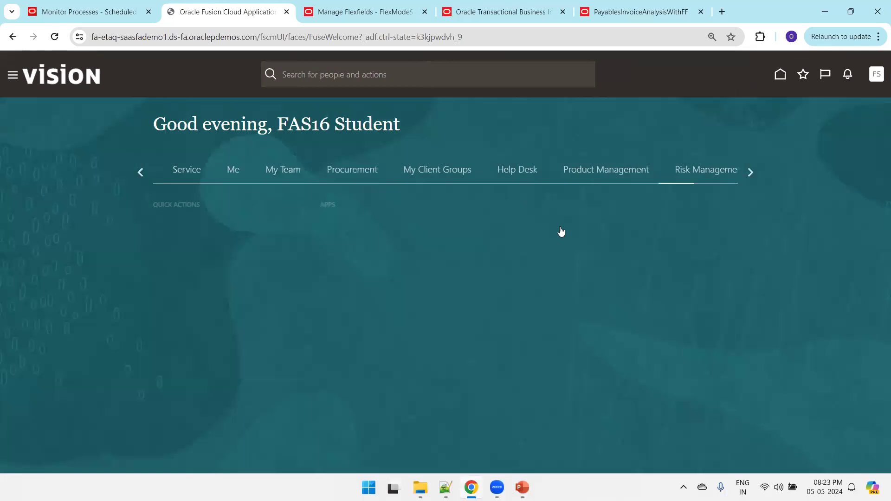
- Start a new invoice in the Invoices work area for Supremo US Business Unit with ABC Consulting as the supplier
left_click(441, 261)
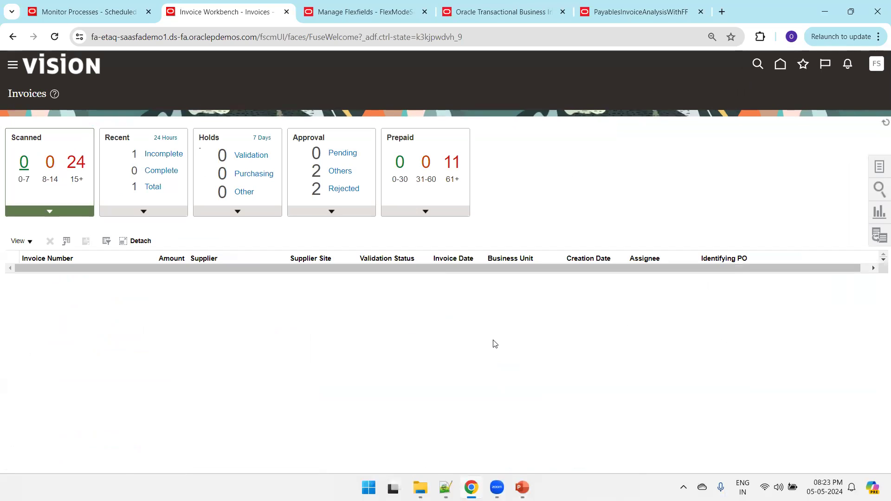
left_click(879, 166)
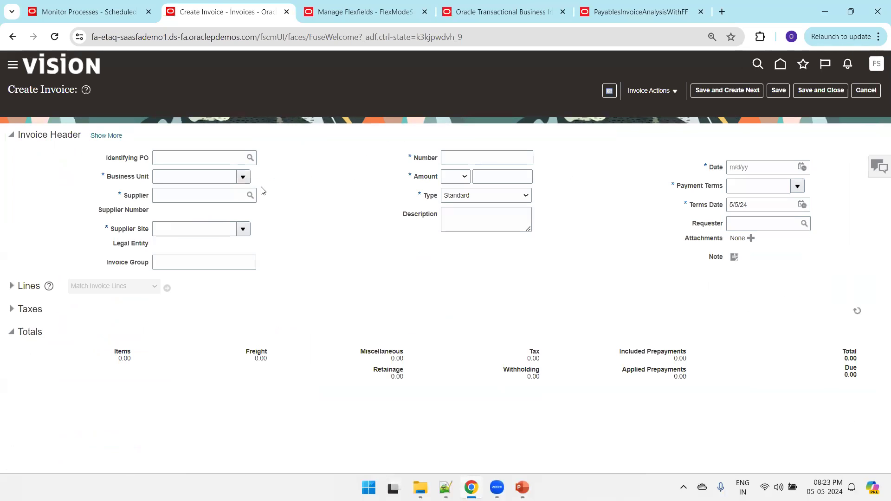
left_click(210, 172)
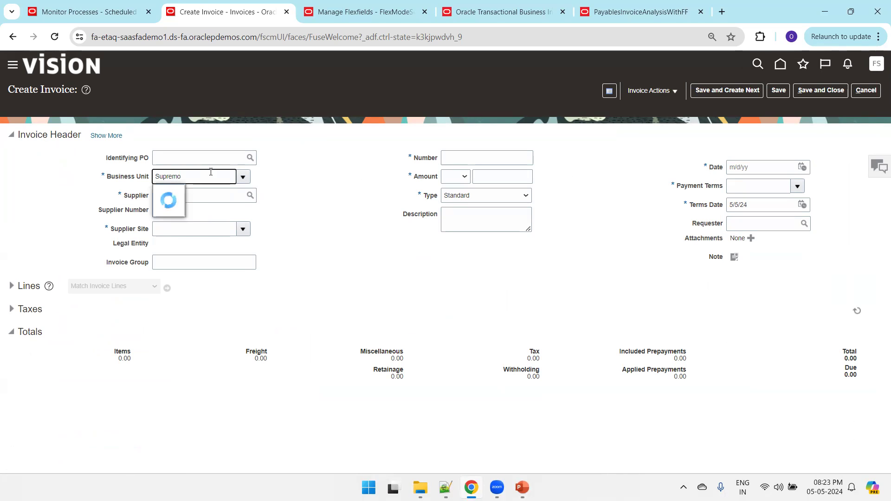
left_click(192, 277)
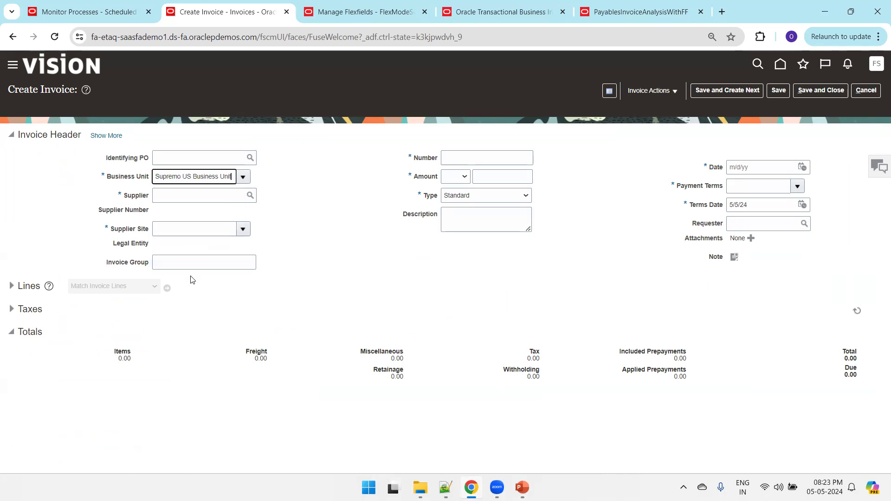
left_click(207, 195)
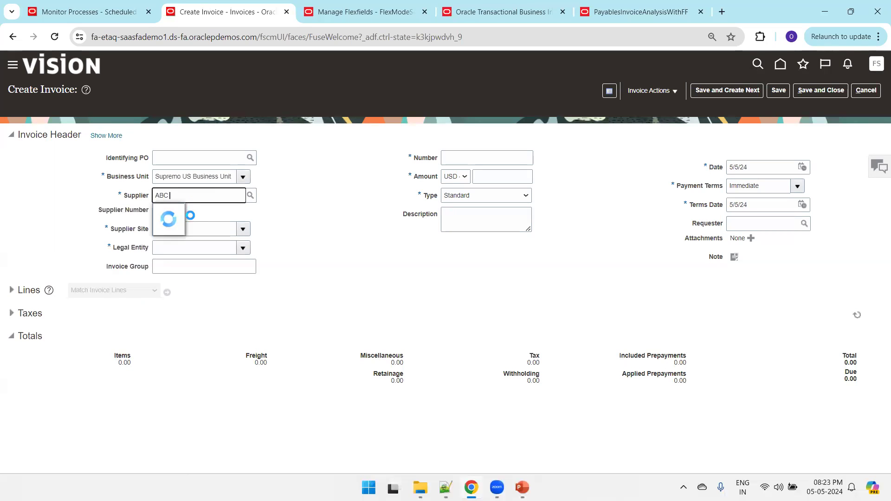
left_click(188, 215)
- Set the invoice number to XXORA_002 and the invoice amount to 250
left_click(478, 158)
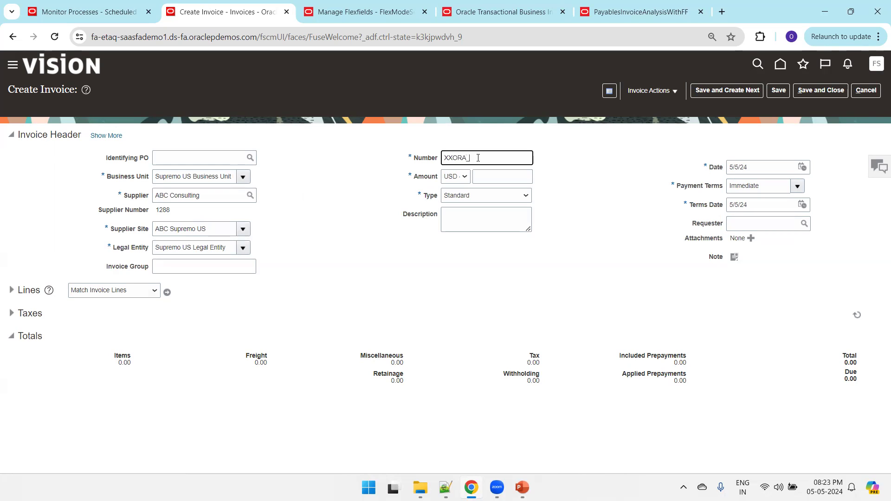
key("Tab")
key("Tab")
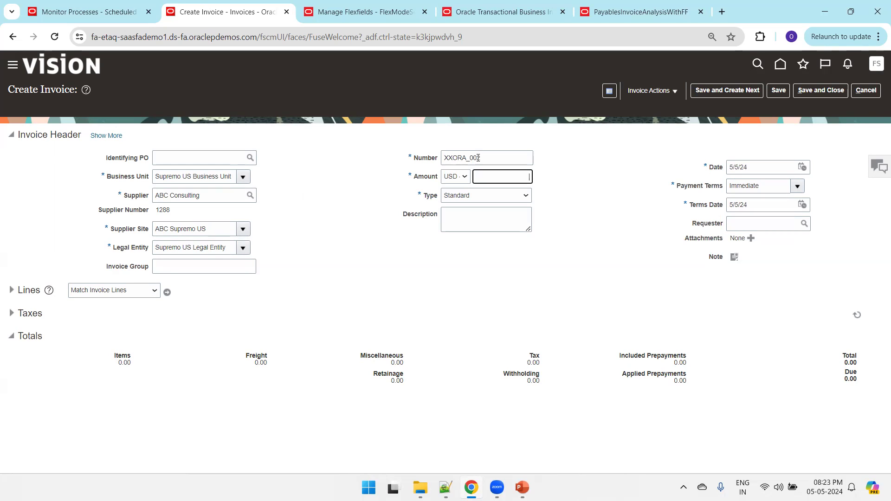
type("250")
key("Tab")
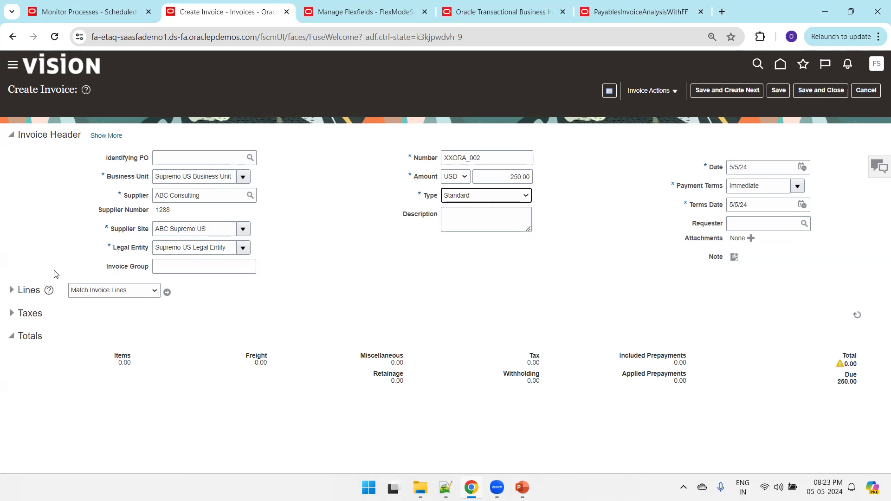
- Enter an amount of 250 on the first invoice line and save the invoice
left_click(17, 291)
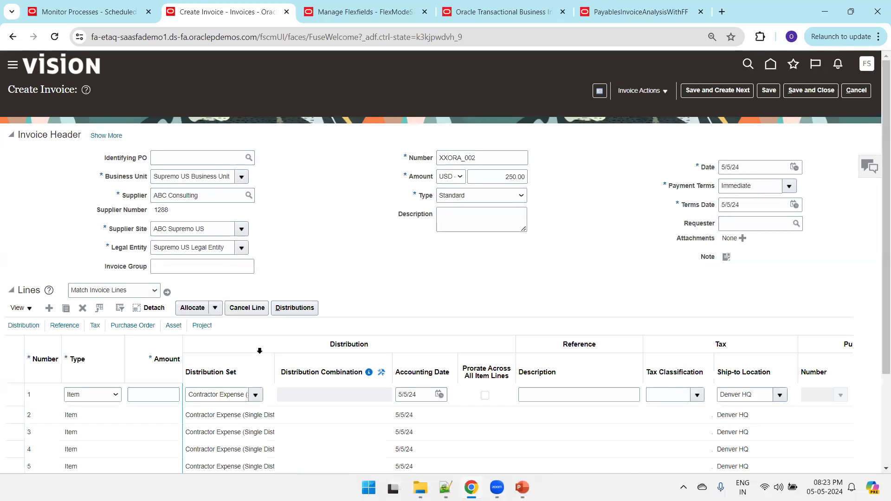
left_click(158, 395)
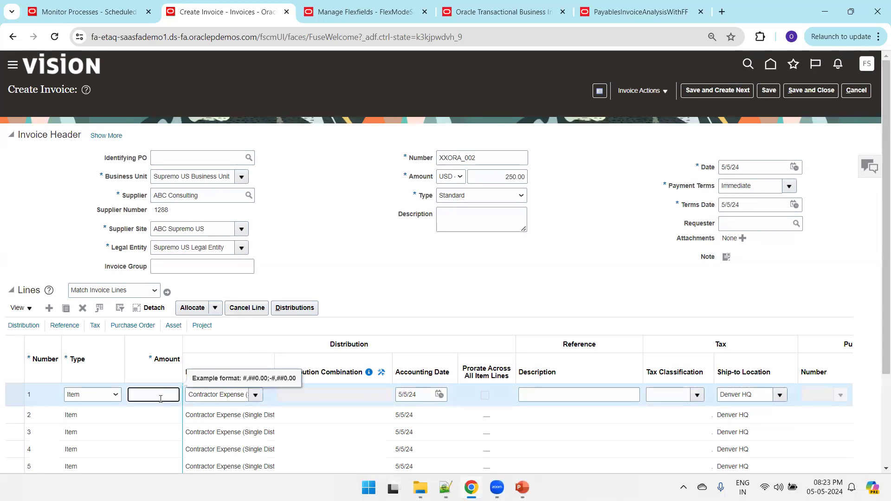
type("250")
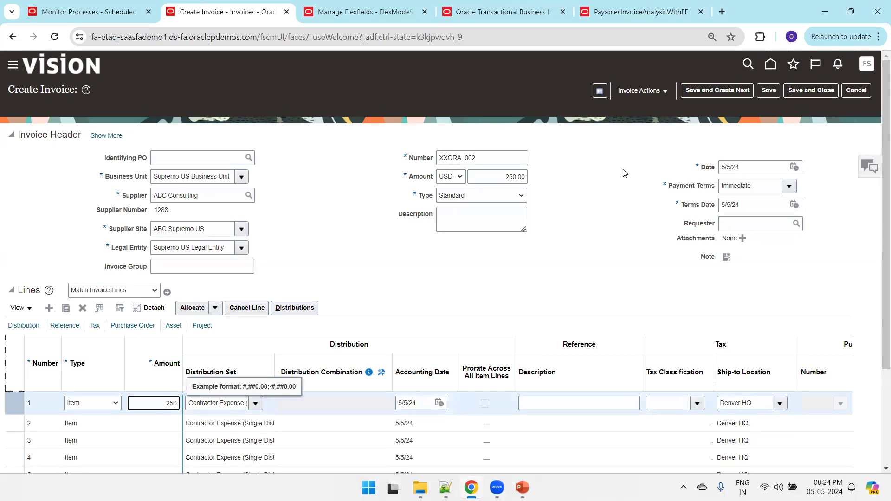
left_click(769, 91)
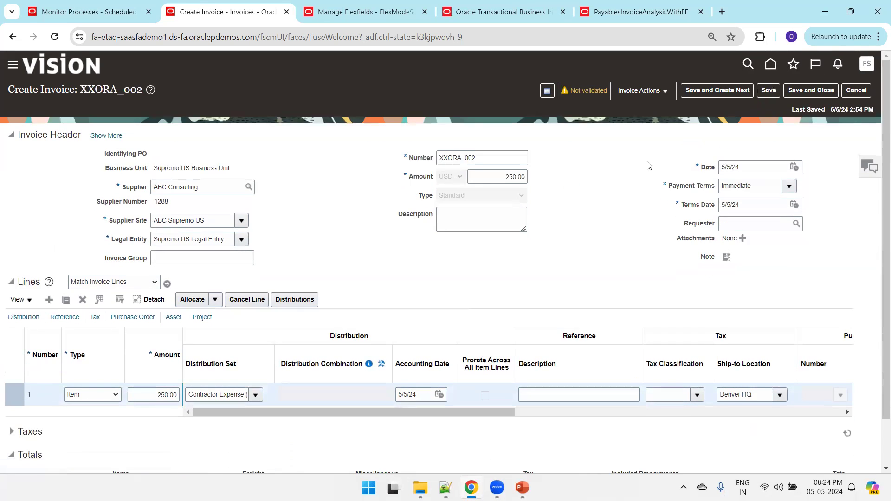
- Unhighlight the flexfields and show the Additional Information section of the expanded invoice header
left_click(868, 65)
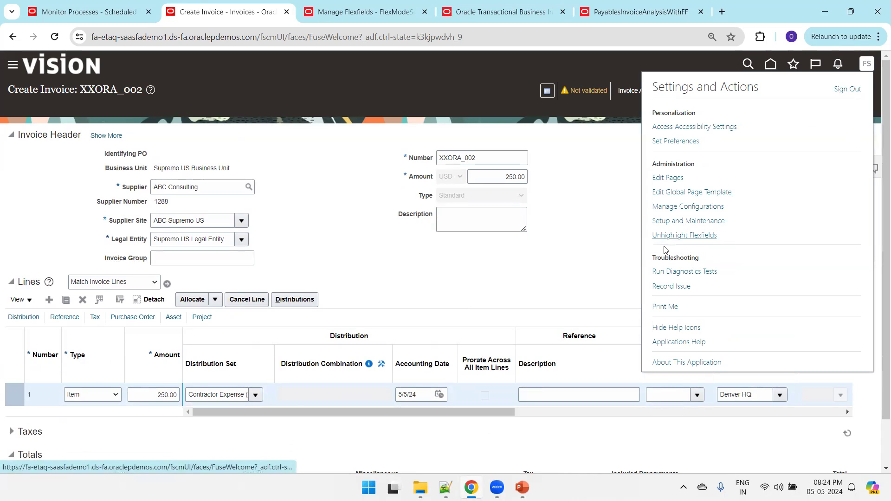
left_click(690, 237)
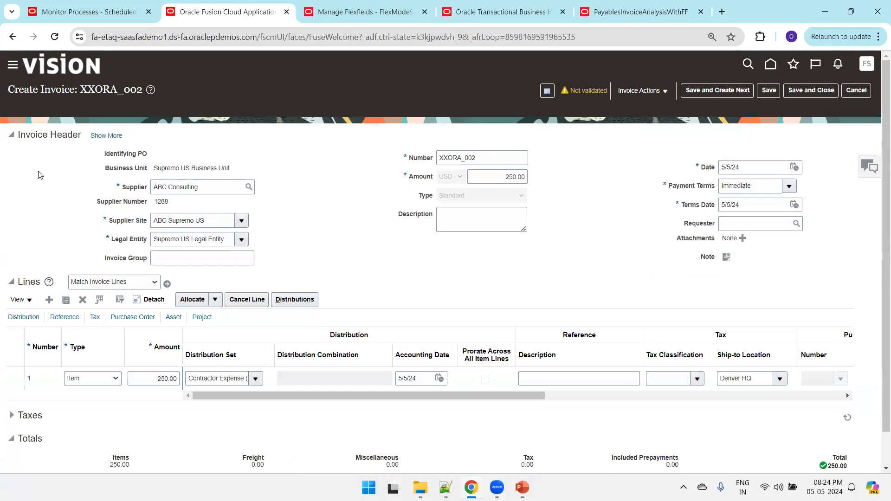
left_click(103, 136)
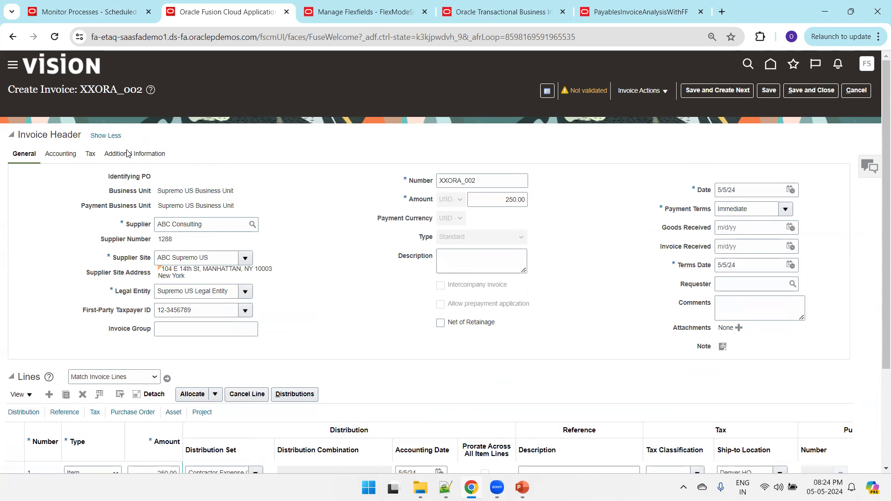
left_click(164, 154)
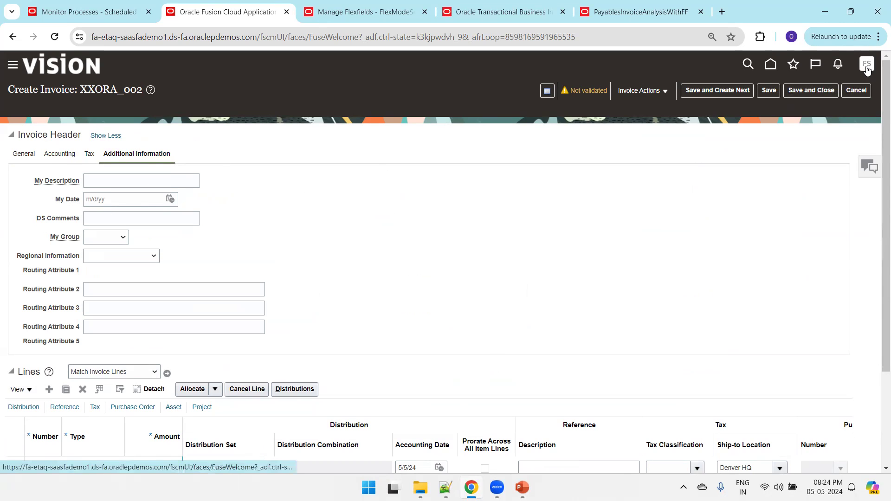
- Highlight the flexfields again and open the Invoices descriptive flexfield from the My Description group for editing
left_click(675, 235)
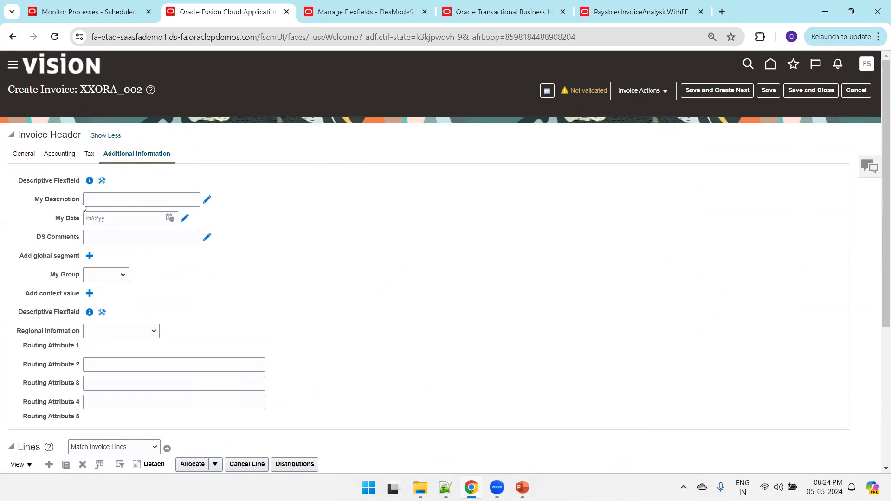
left_click(329, 194)
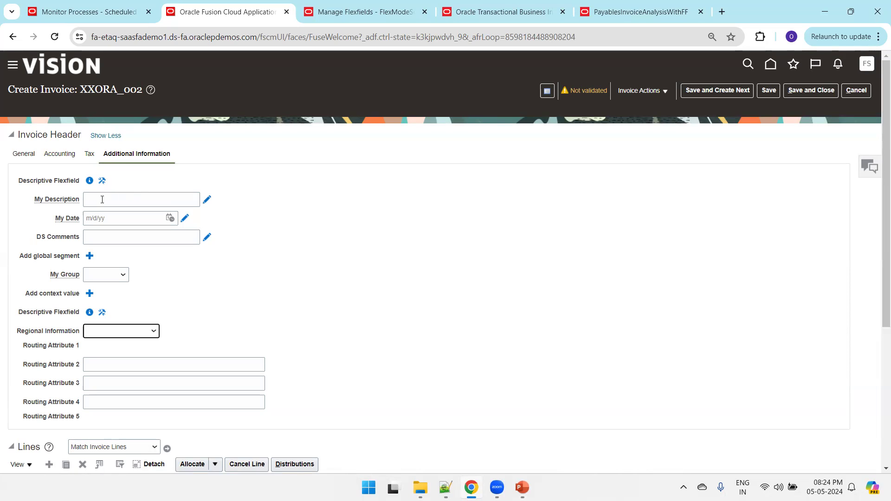
left_click(102, 182)
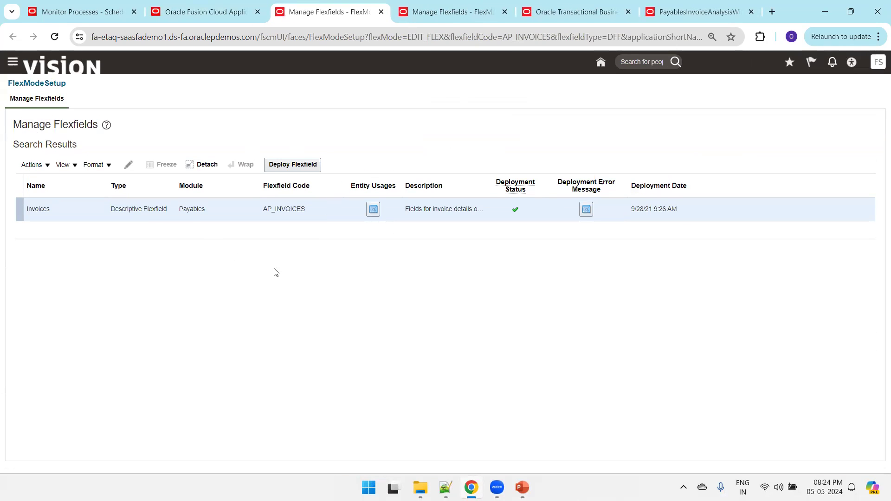
left_click(128, 165)
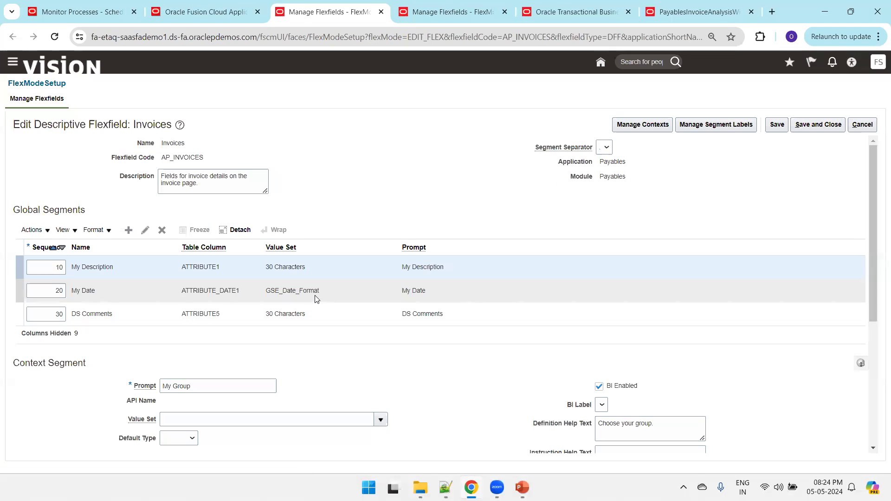
- Create a global segment named New DFF Description with the Character data type
left_click(128, 230)
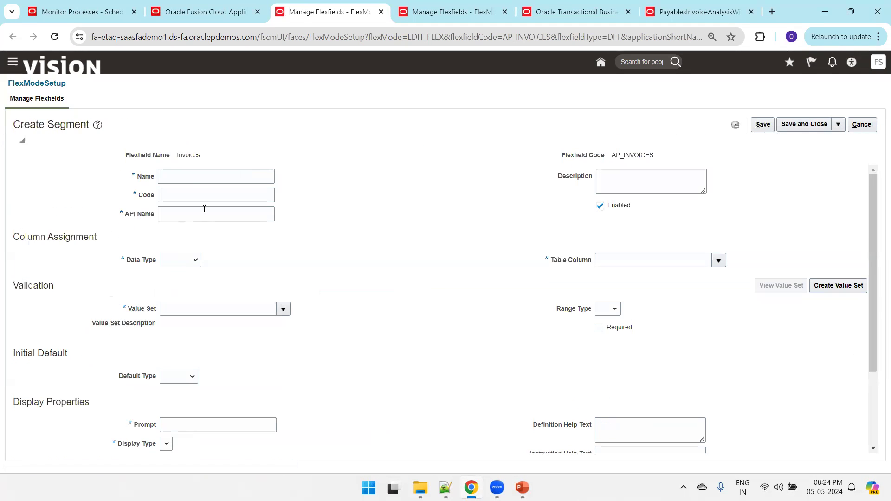
left_click(188, 177)
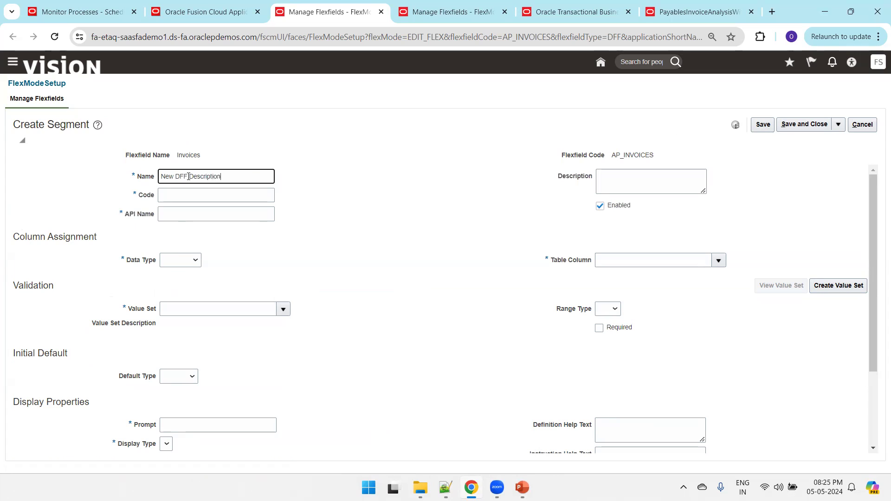
key("Tab")
left_click(194, 265)
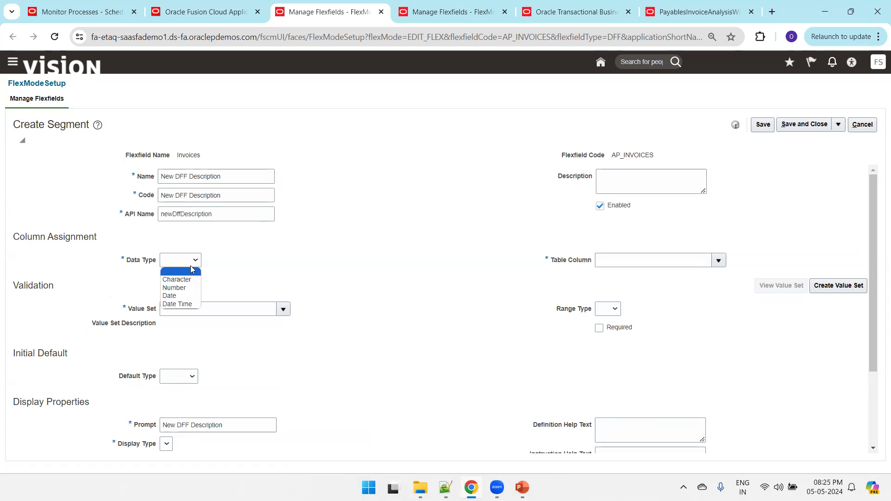
left_click(188, 280)
- Search the value sets for %Char% and assign 1000_Characters to the segment
left_click(242, 311)
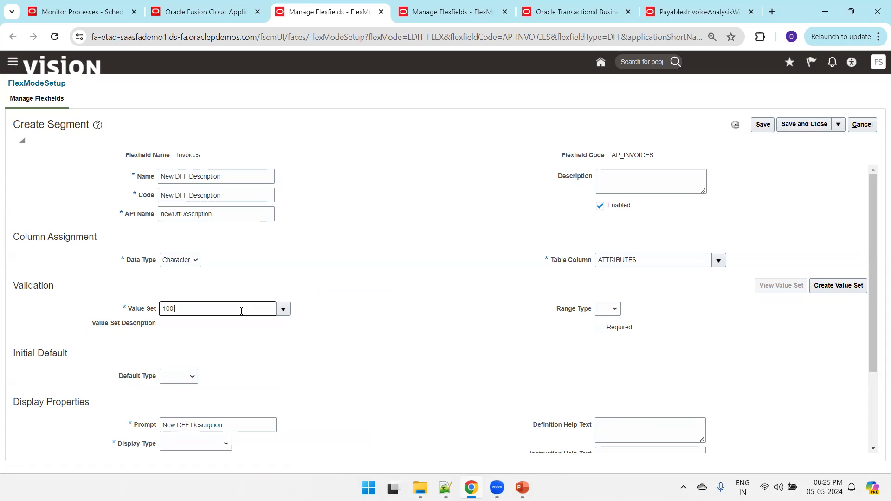
left_click(282, 325)
left_click(404, 179)
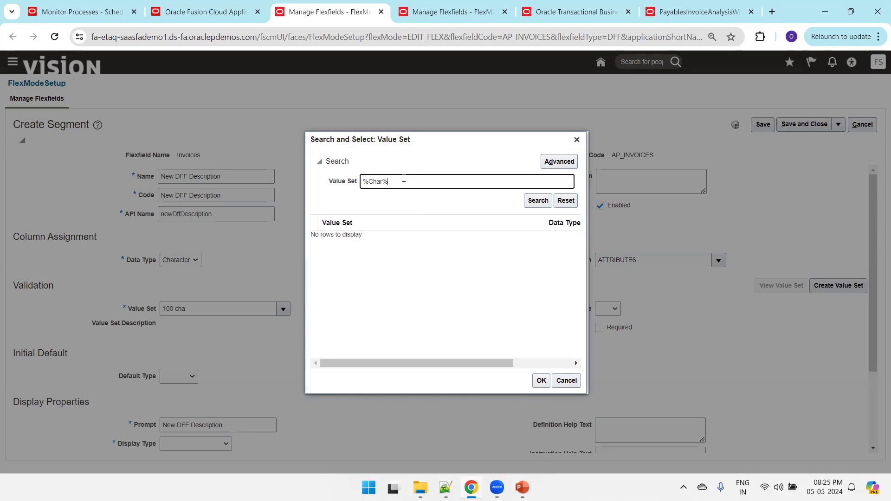
key("Return")
left_click(372, 239)
left_click(541, 380)
- Enable the segment for BI and try to save and close it
scroll(878, 425, "down", 2)
scroll(877, 425, "down", 1)
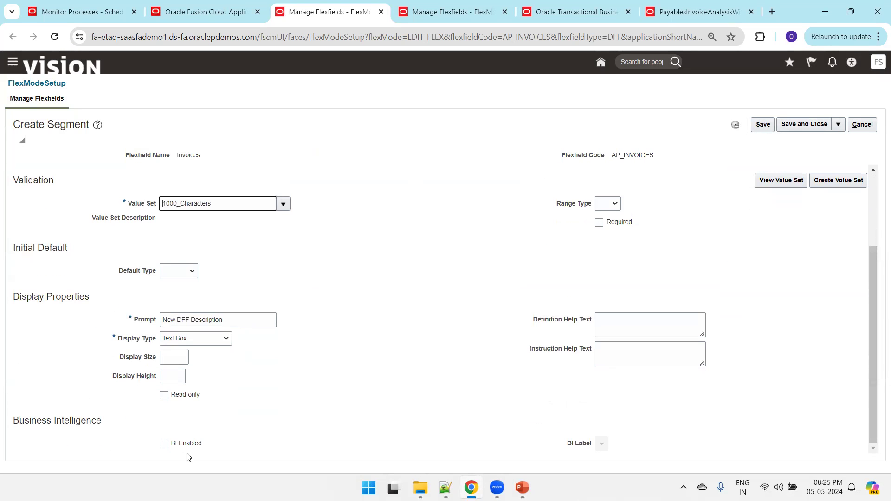
left_click(164, 445)
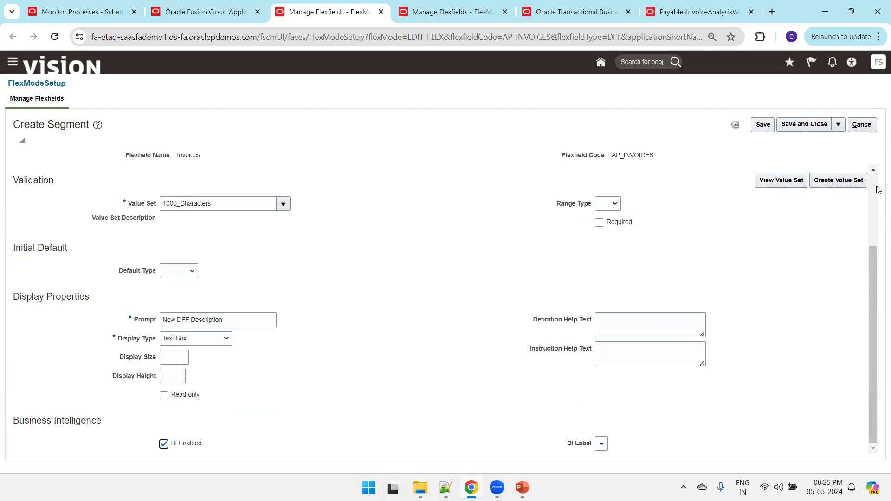
scroll(879, 188, "up", 3)
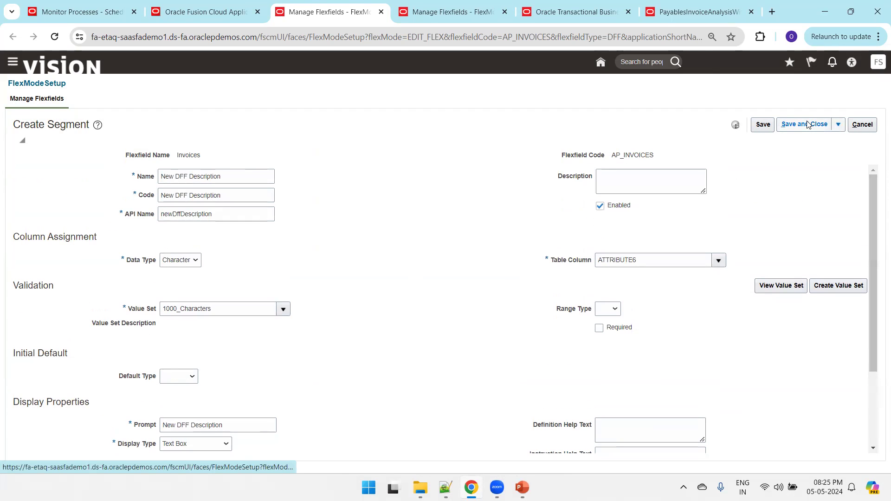
left_click(808, 124)
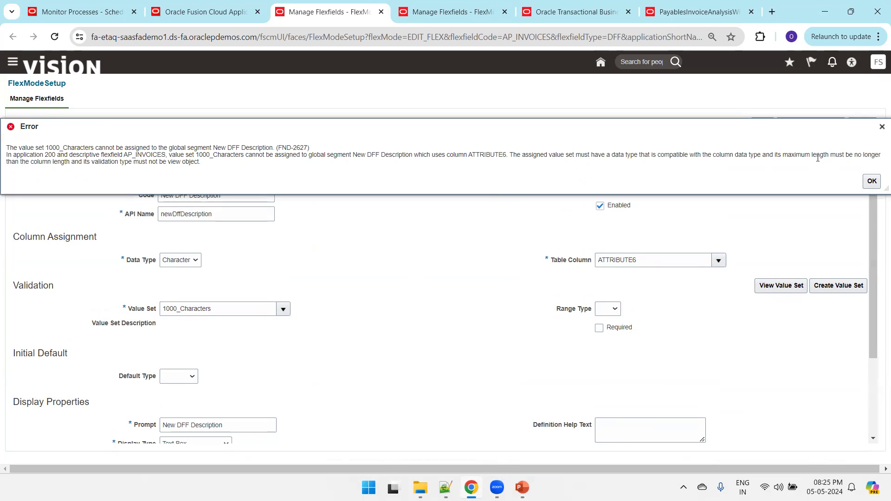
left_click(872, 182)
- Search the value sets for 150% and assign 150Char to the New DFF Description segment instead of 1000_Characters
left_click(283, 309)
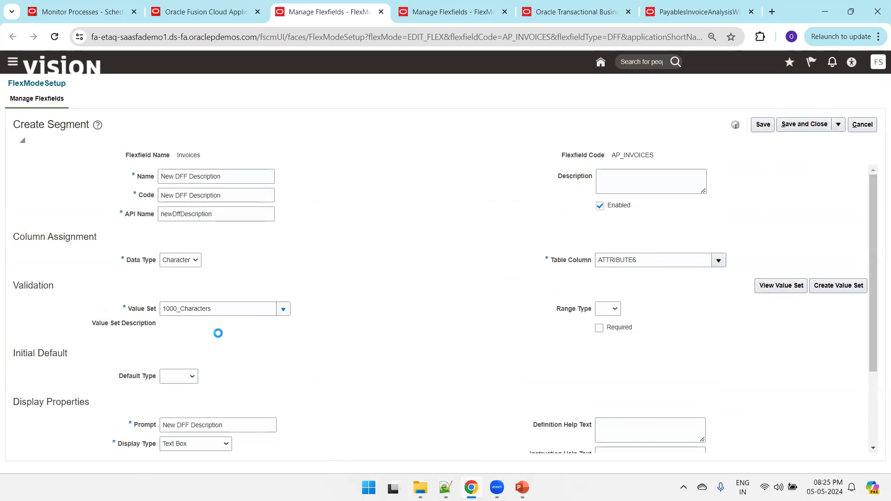
left_click(172, 293)
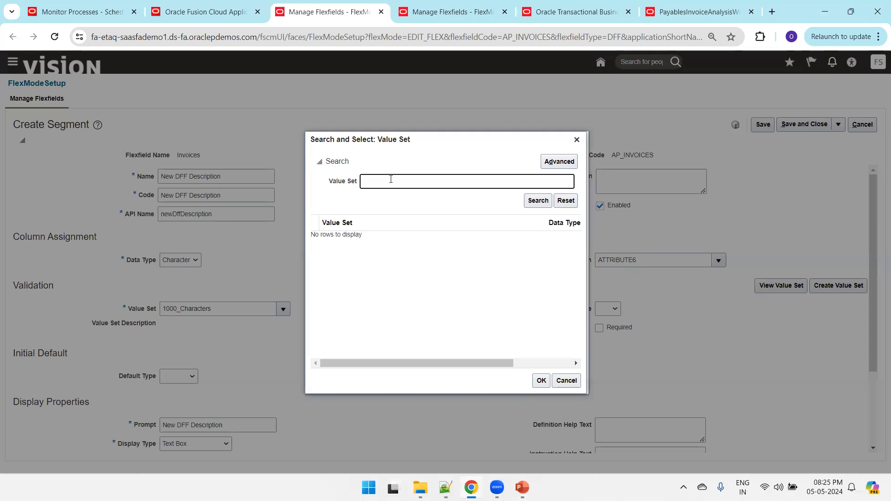
key("Return")
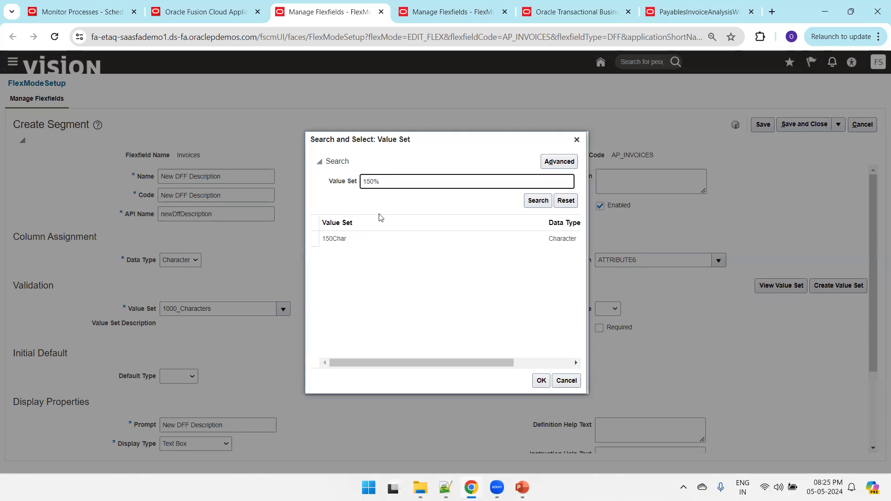
left_click(364, 239)
left_click(542, 381)
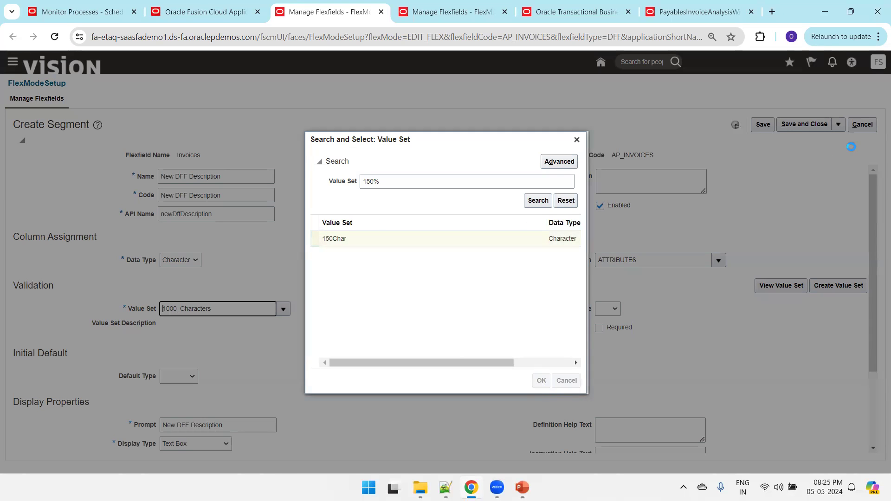
- Save and close the segment and the Invoices descriptive flexfield, and deploy the flexfield
left_click(808, 124)
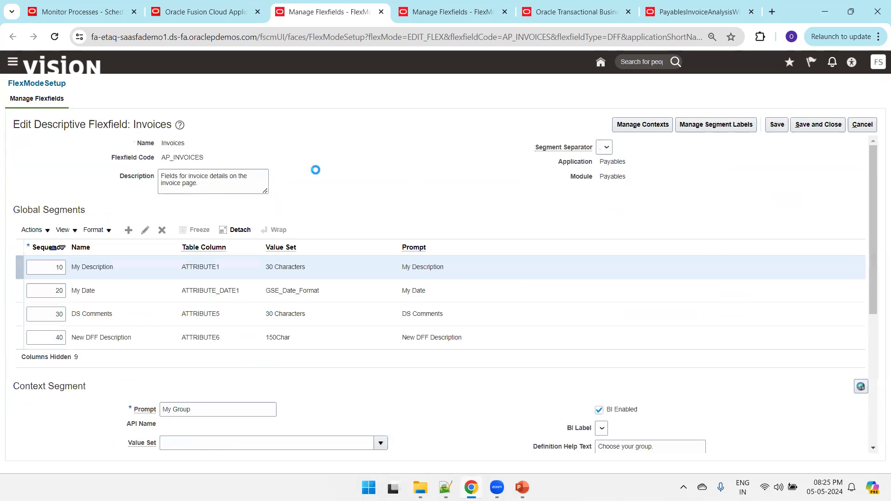
left_click(833, 127)
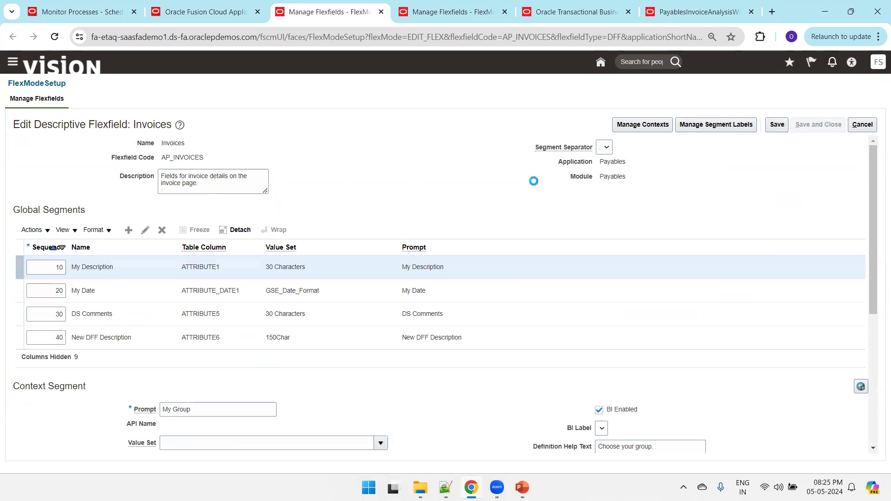
left_click(315, 162)
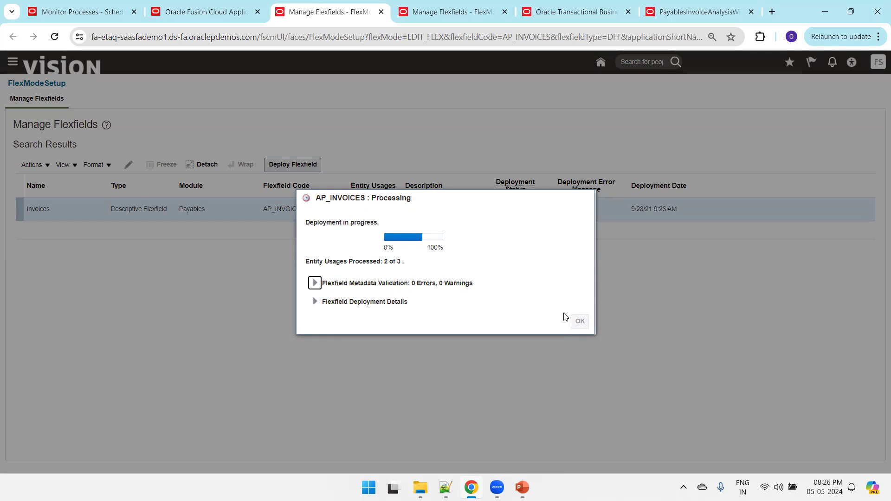
- Switch to the DisplayFlexFieldInAnalysis.pptx presentation in PowerPoint and copy the ESS job name from slide 4, returning to the browser
mouse_move(523, 488)
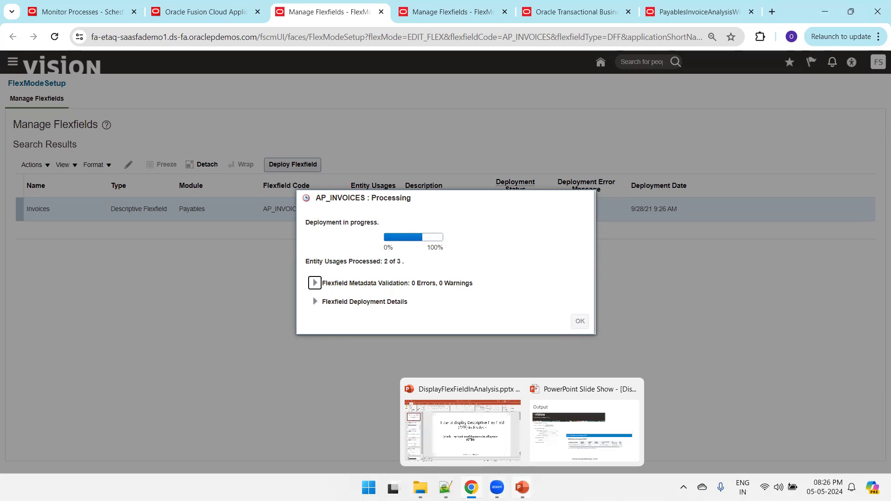
left_click(464, 422)
left_click(90, 306)
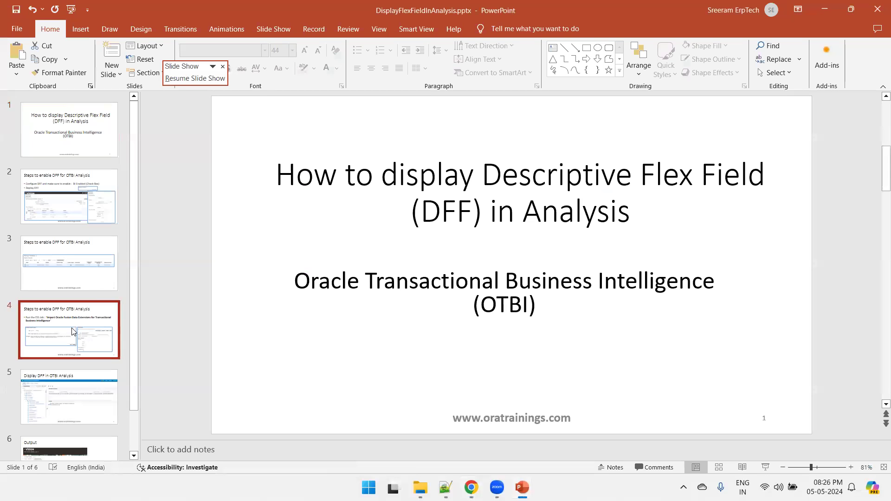
left_click_drag(392, 206, 378, 183)
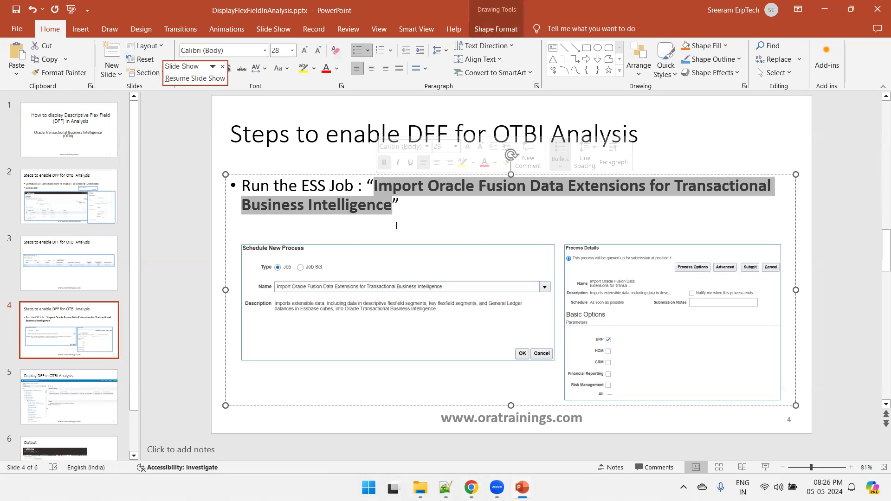
key("alt+Tab")
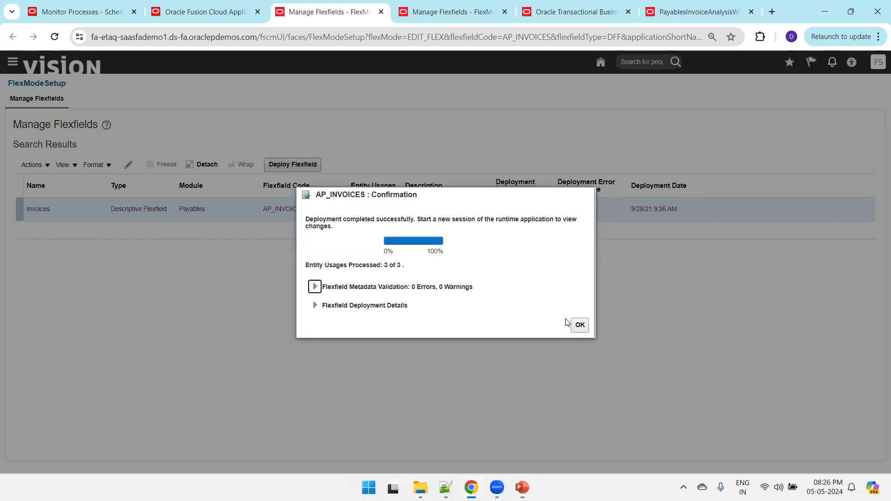
- Close the deployment confirmation and open the Scheduled Processes work area
left_click(580, 325)
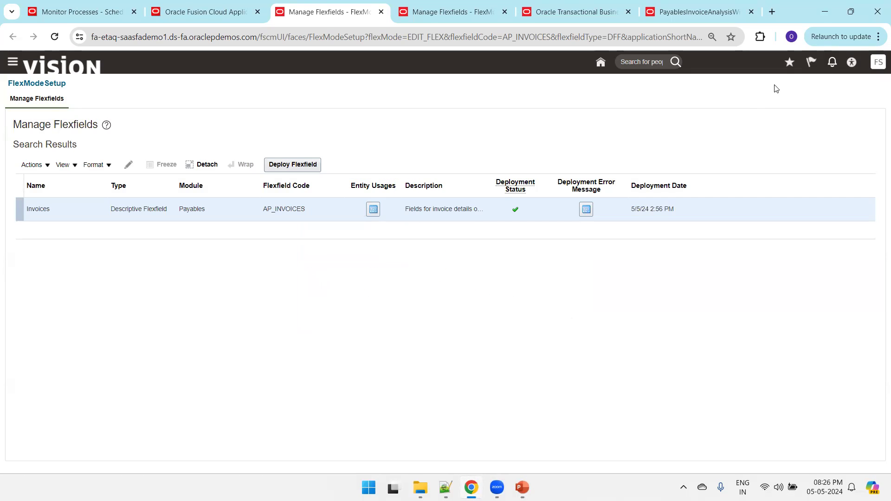
left_click(12, 65)
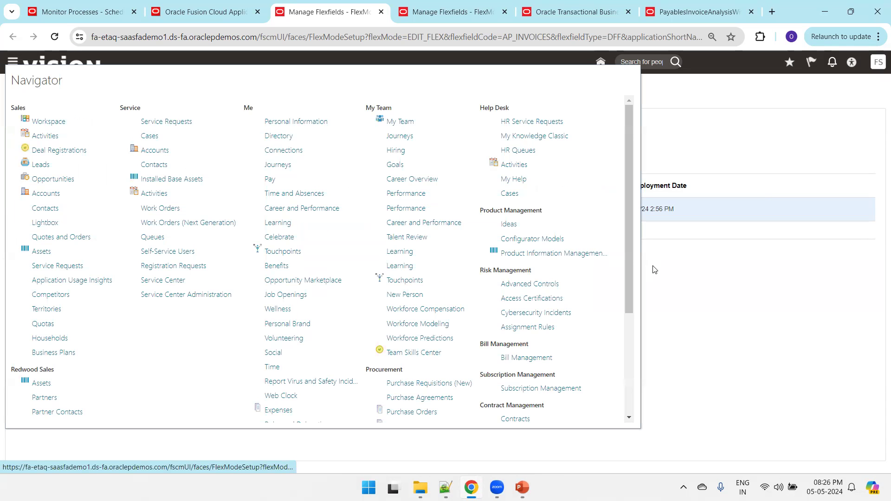
left_click_drag(629, 281, 631, 380)
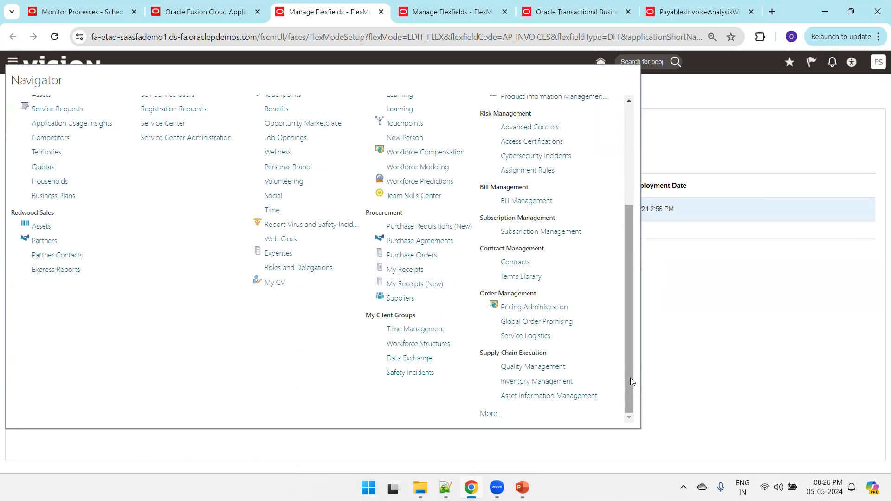
left_click(490, 414)
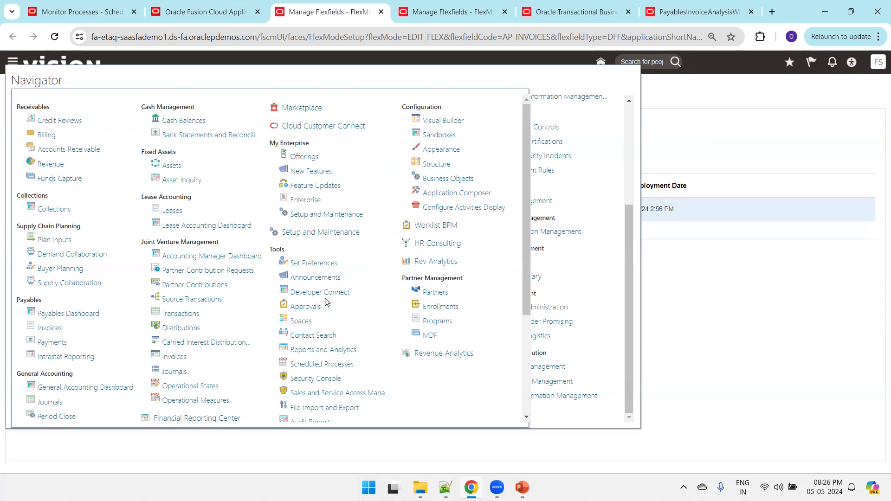
left_click(326, 366)
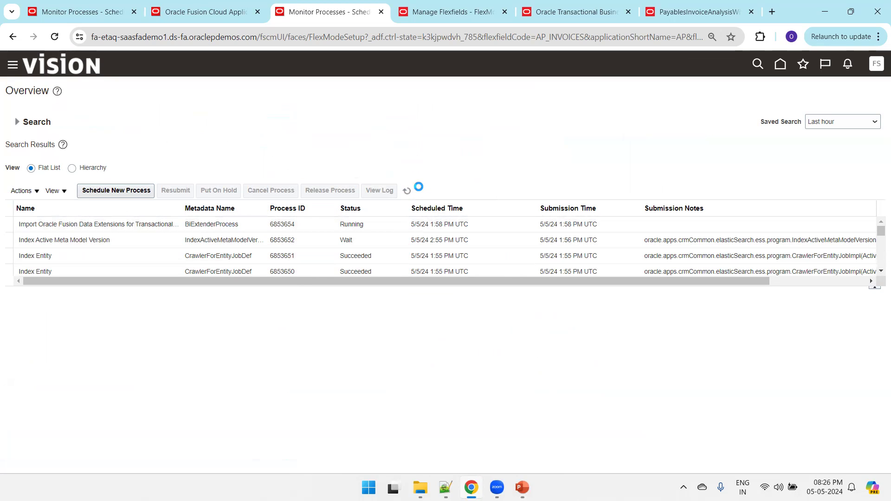
- Refresh the scheduled processes list and enlarge the results table to show more rows
left_click(407, 190)
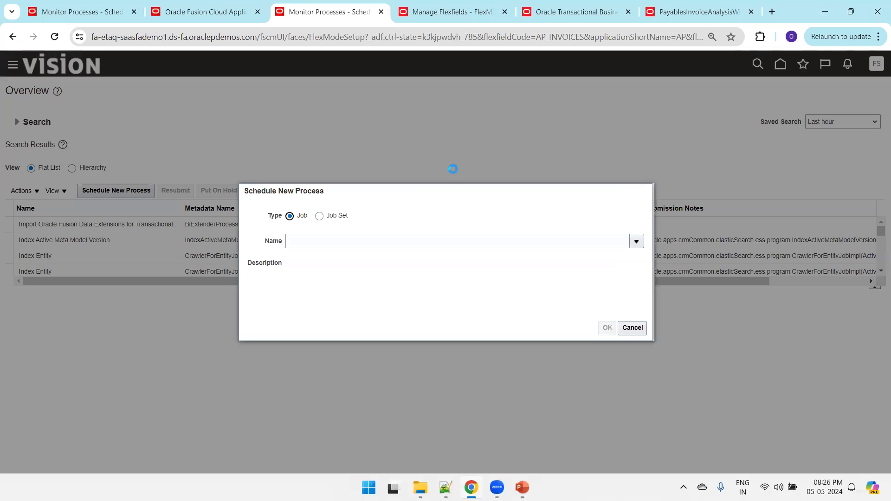
left_click(632, 328)
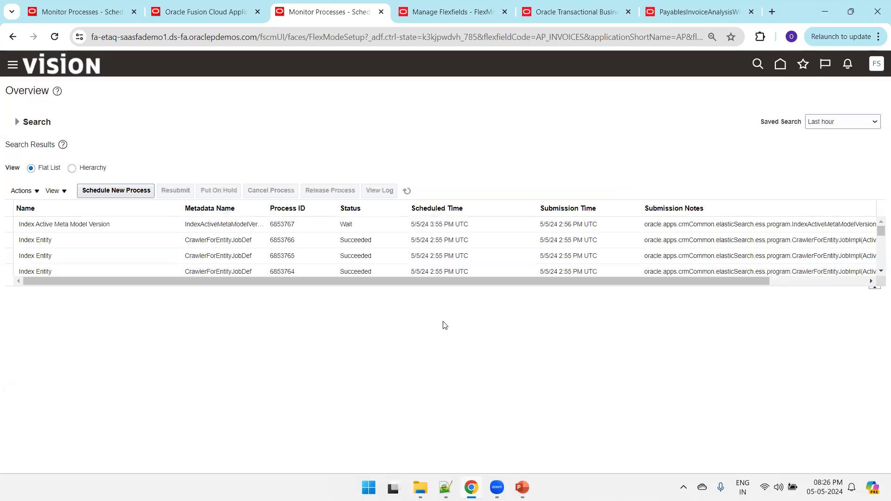
left_click_drag(365, 292, 392, 404)
- Schedule and submit the job Import Oracle Fusion Data Extensions for Transactional Business Intelligence with the ERP parameter enabled
left_click(117, 192)
left_click(367, 239)
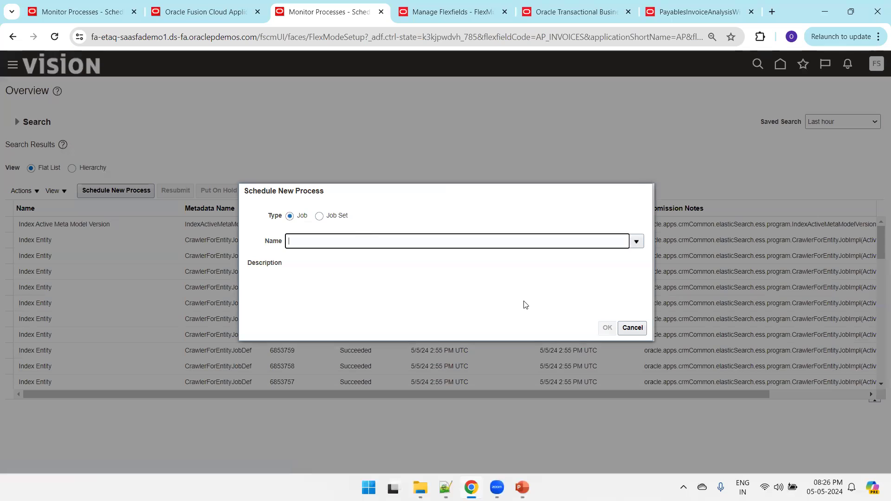
type("Import Oracle Fusion Data Extensions for Transactional Business Intelligence")
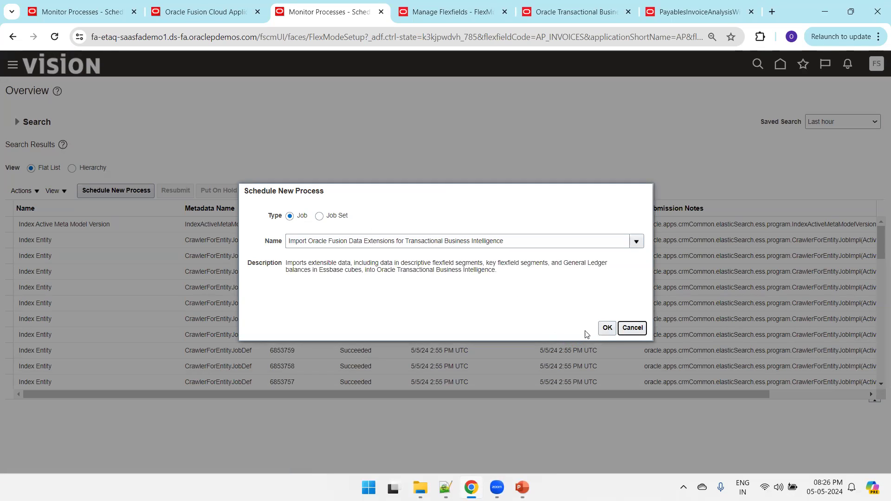
left_click(608, 328)
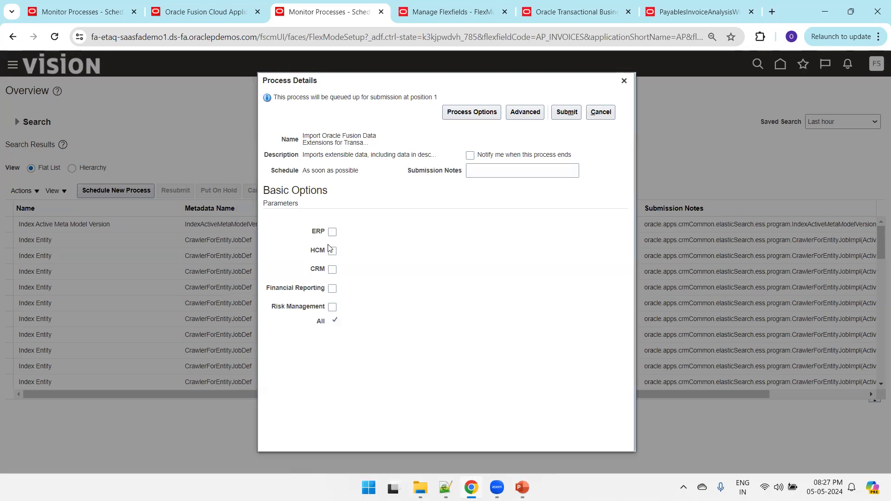
left_click(333, 232)
left_click(567, 112)
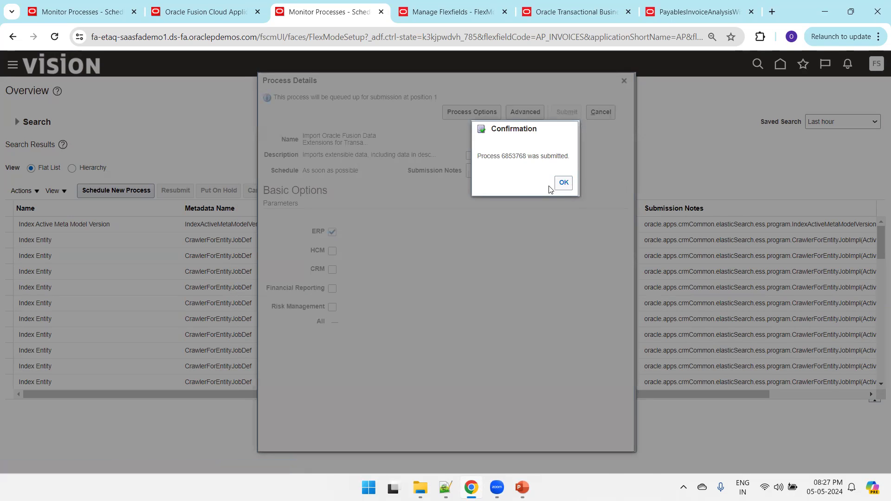
left_click(557, 184)
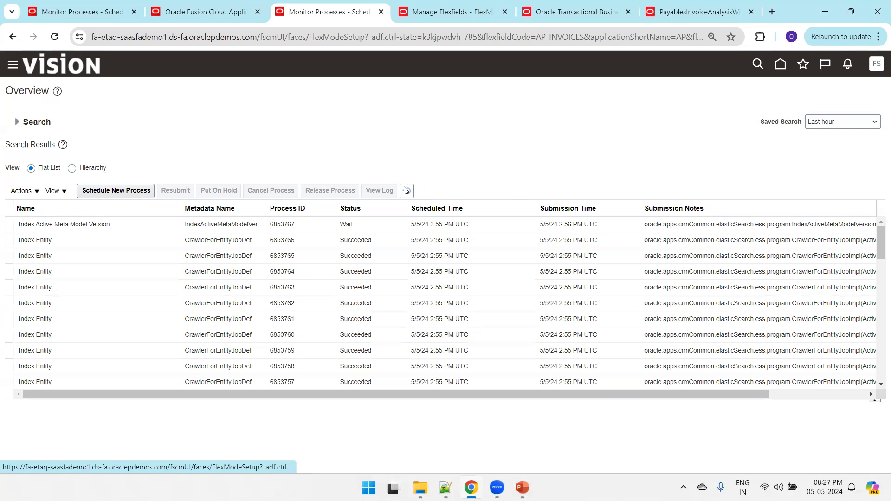
- Bring up the criteria of the PayablesInvoiceAnalysisWithFF analysis in OTBI and save the analysis
key("ctrl+Tab")
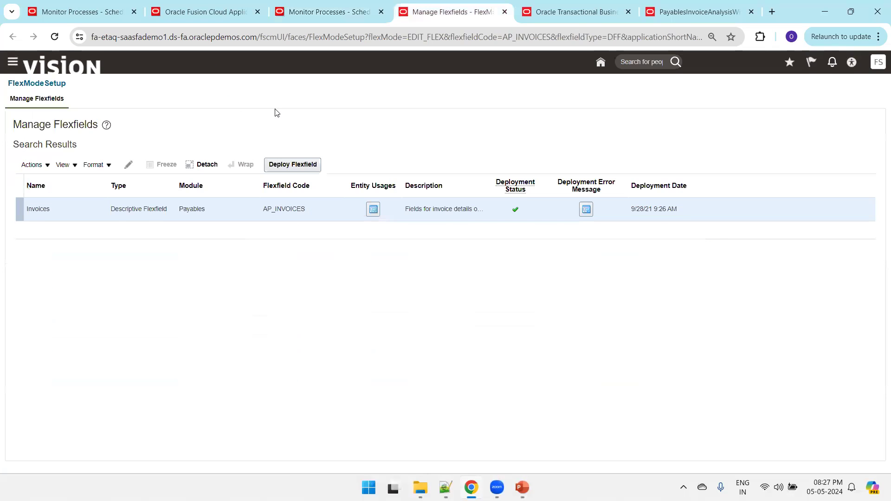
key("ctrl+Tab")
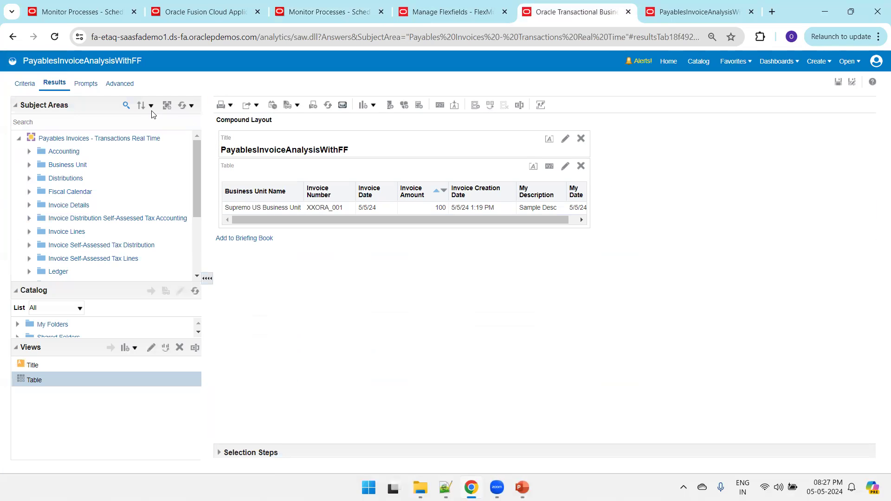
left_click(25, 84)
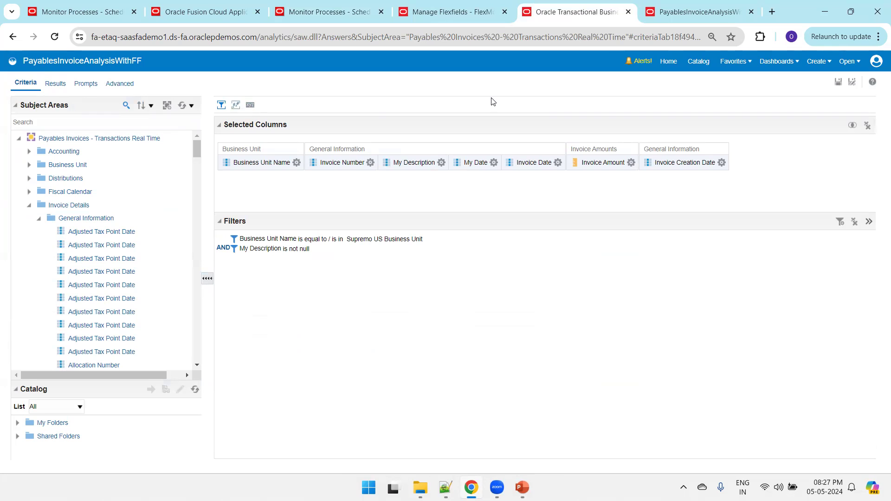
left_click(840, 83)
- Refresh the display of the Payables Invoices - Transactions Real Time subject area
mouse_move(183, 109)
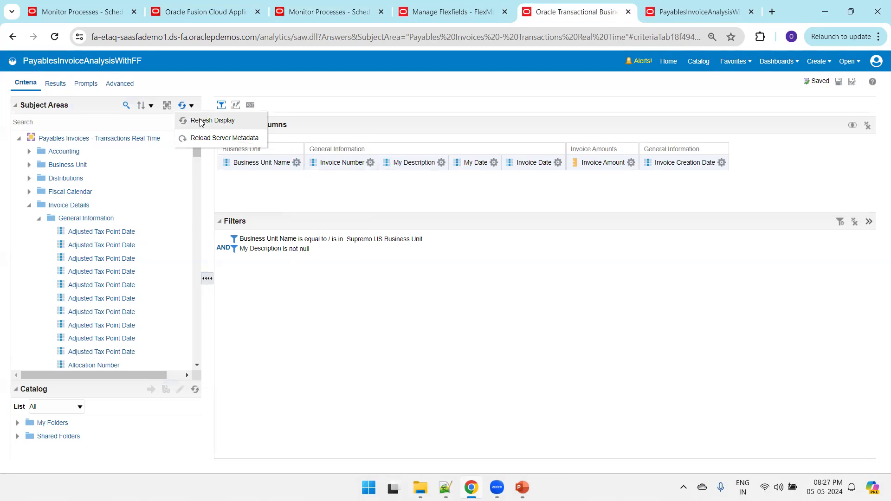
left_click(201, 122)
left_click(192, 107)
left_click(183, 119)
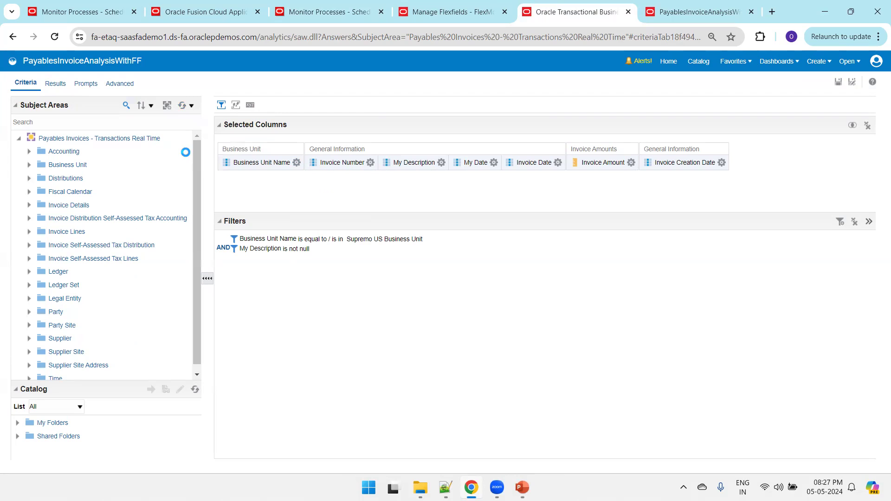
- Refresh the earlier opened scheduled processes page, enlarge its table and look through the listed jobs' statuses
left_click(89, 12)
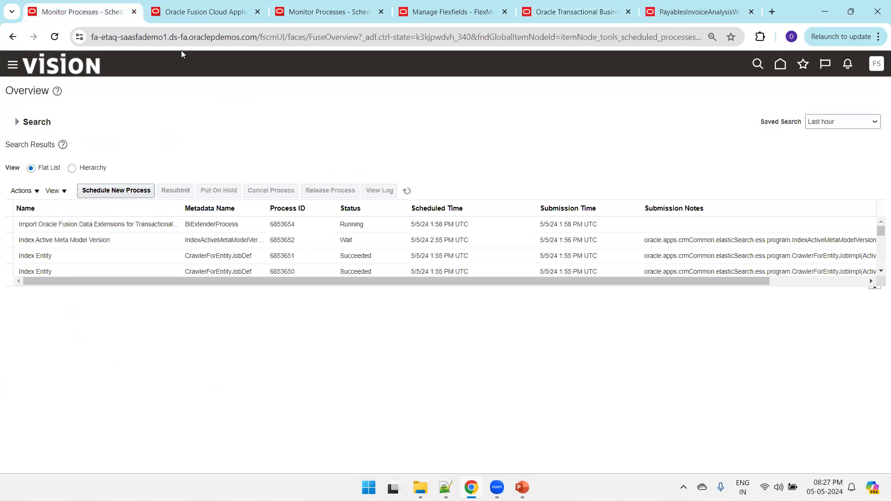
left_click(408, 189)
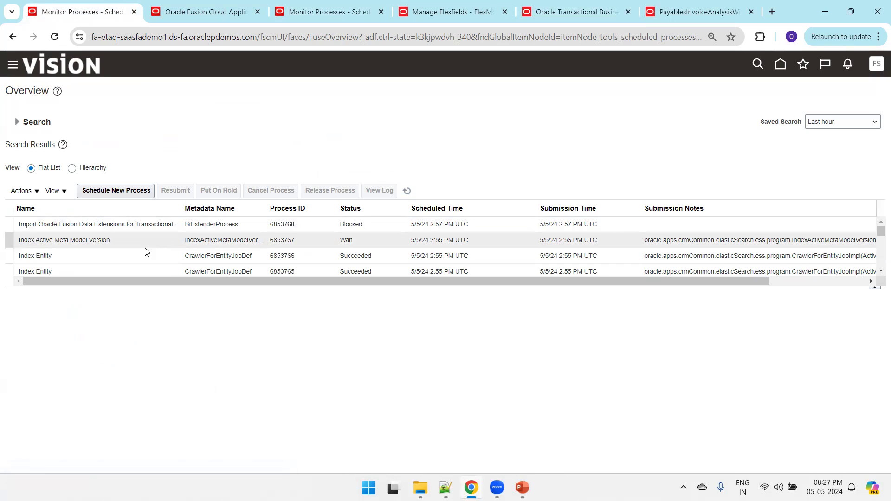
left_click_drag(148, 329, 146, 327)
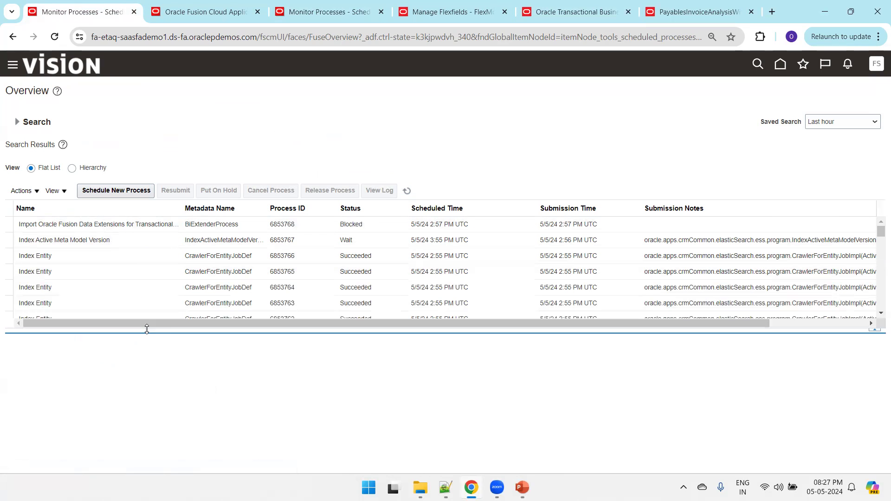
scroll(878, 304, "down", 2)
scroll(878, 304, "down", 7)
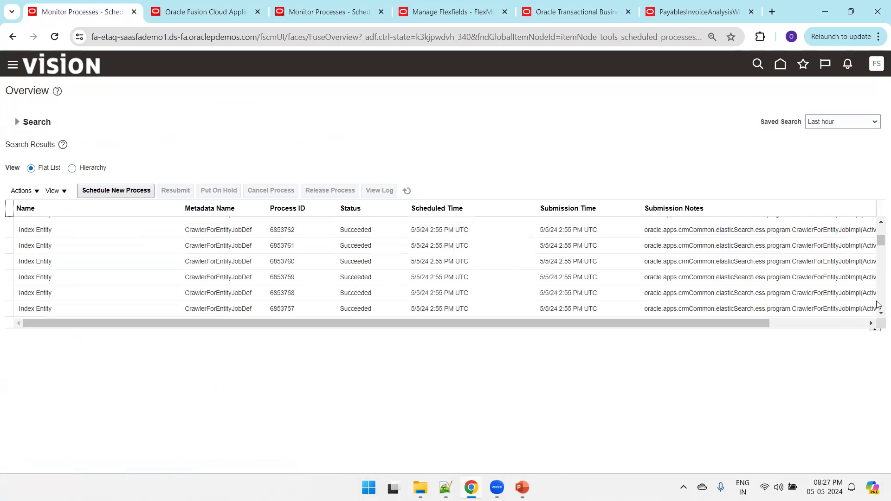
- Recheck the import job and the Invoice Details folders in the analysis, and return to the Create Invoice page
left_click(203, 17)
key("ctrl+Tab")
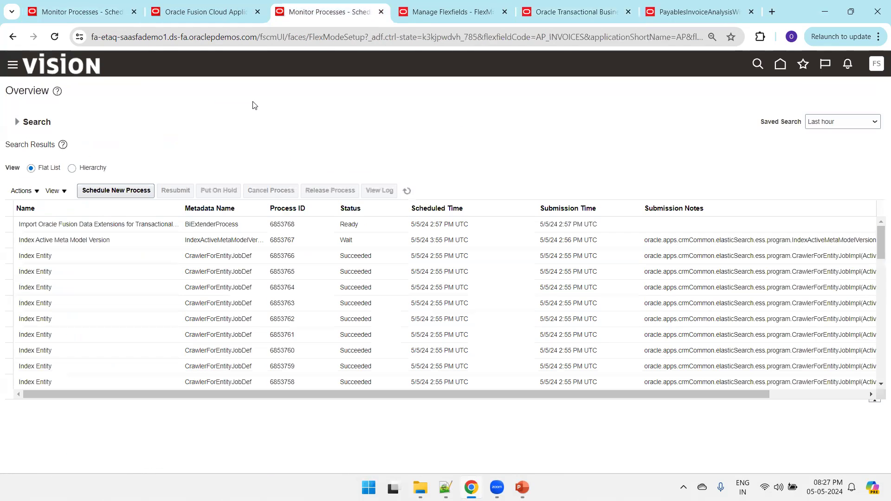
key("ctrl+Tab")
key("ctrl+Tab")
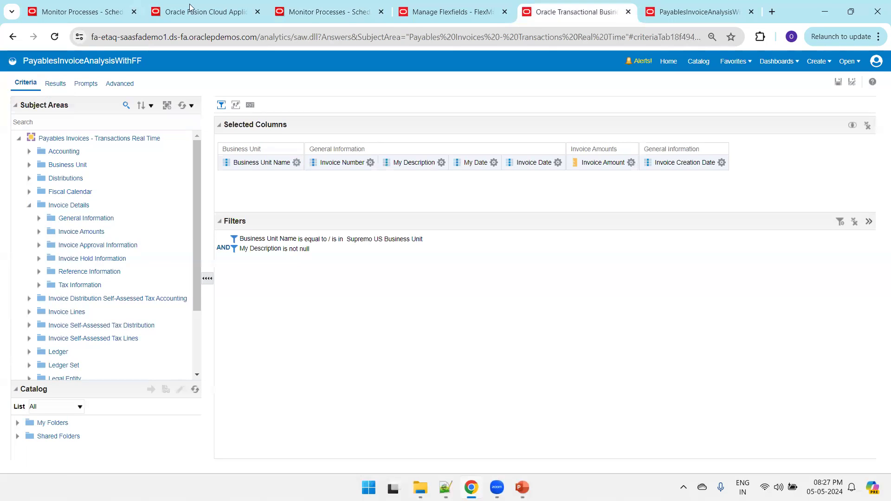
left_click(204, 6)
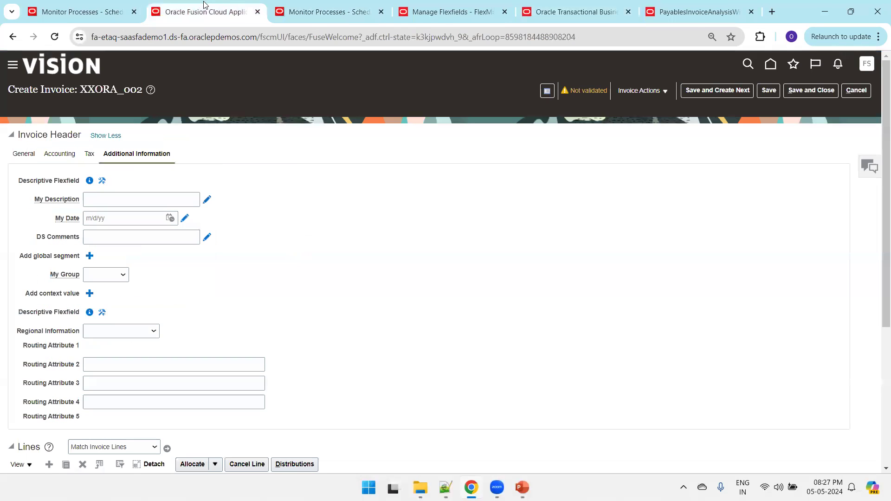
- Set My Description to My Desc 2, My Date to 5/6/24 and DS Comments to DS COmments 2 on invoice XXORA_002, and save it
left_click(127, 204)
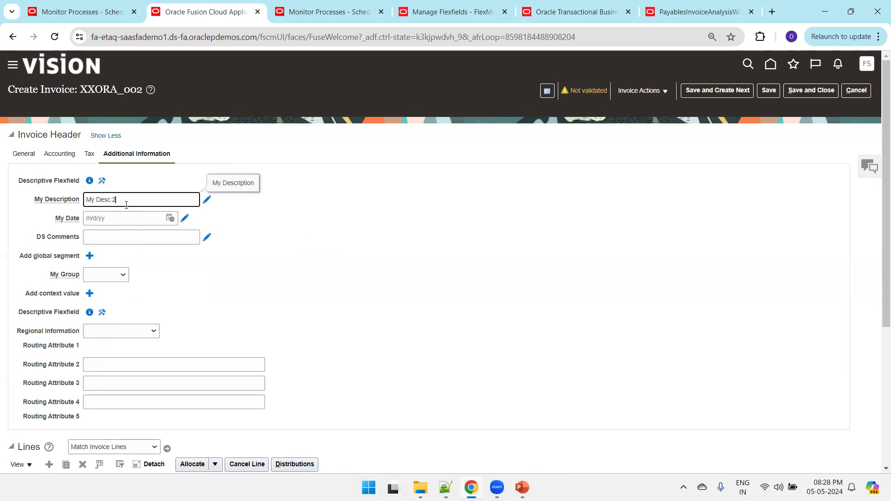
key("Tab")
left_click(168, 217)
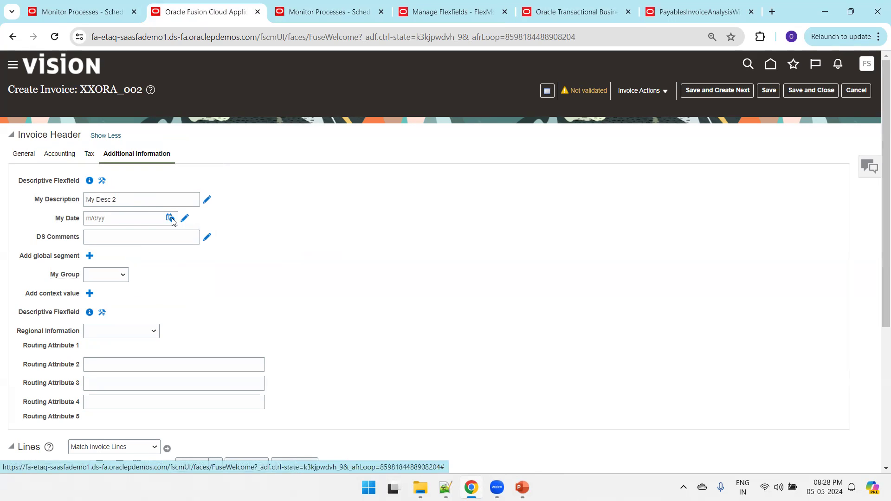
left_click(201, 284)
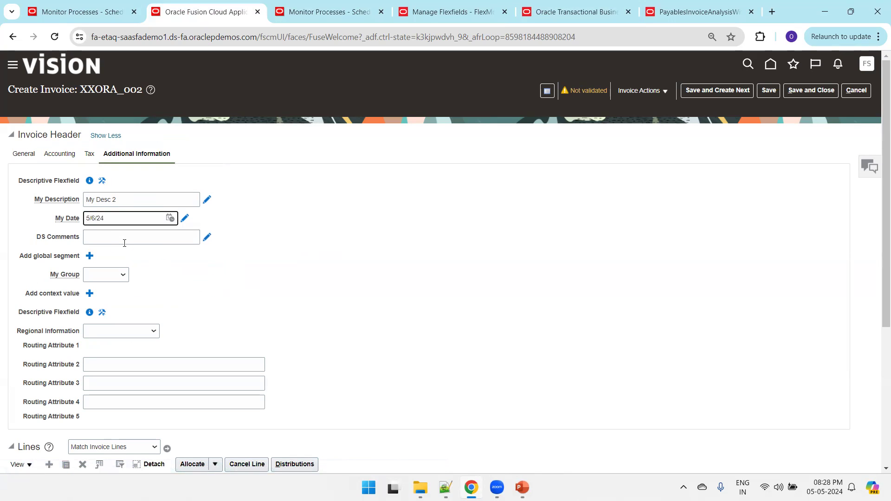
left_click(125, 244)
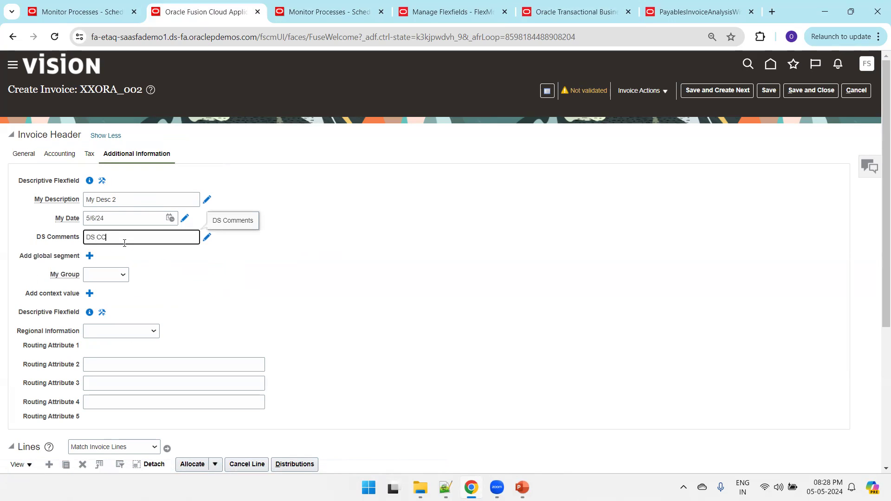
key("Tab")
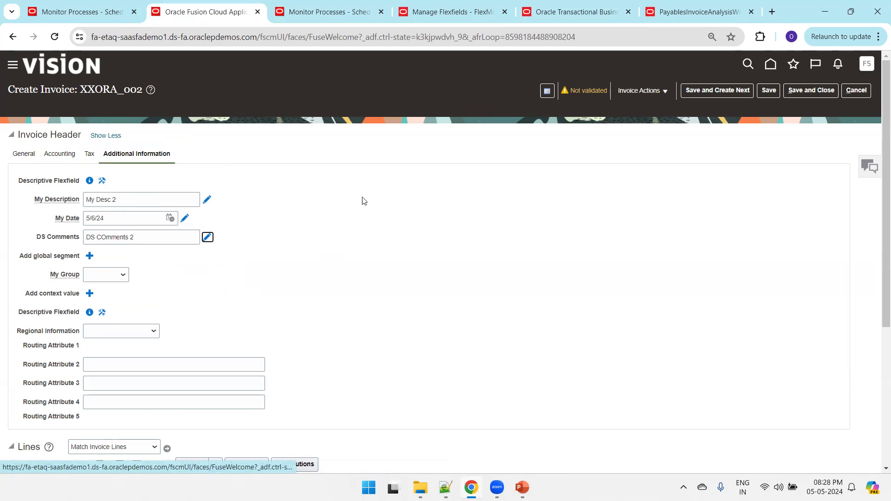
left_click(769, 90)
- In the OTBI analysis, add DS Comments from Invoice Details > General Information right after the Invoice Date column, and save the analysis
key("ctrl+Tab")
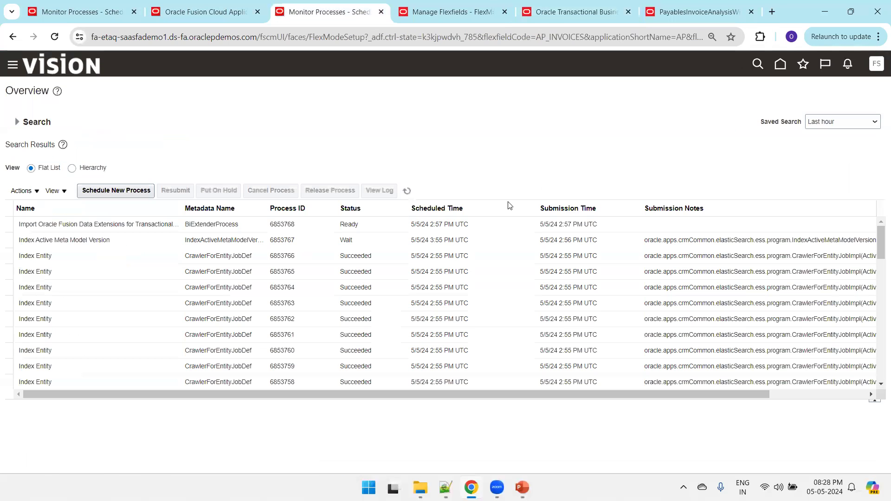
key("ctrl+Tab")
key("ctrl+Tab")
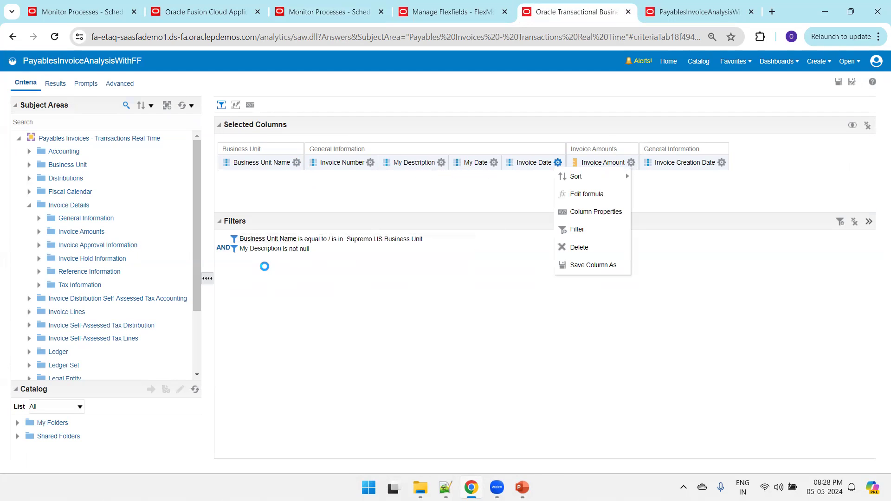
left_click(39, 219)
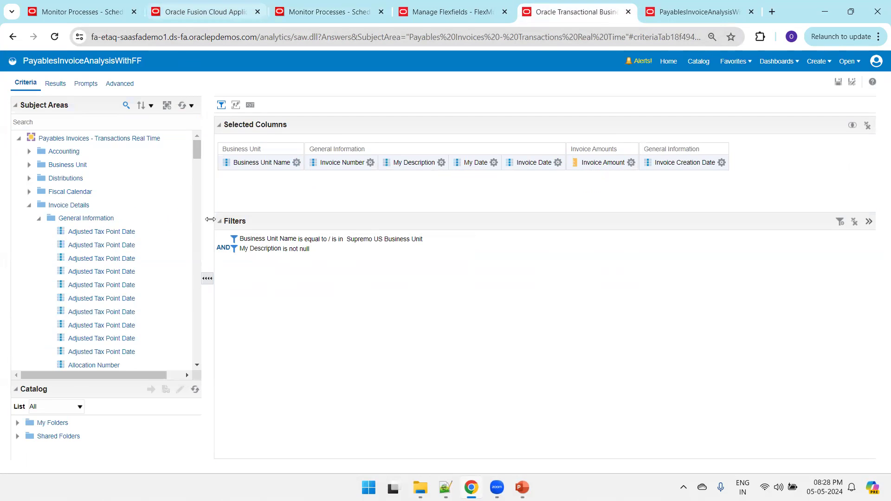
scroll(201, 245, "down", 10)
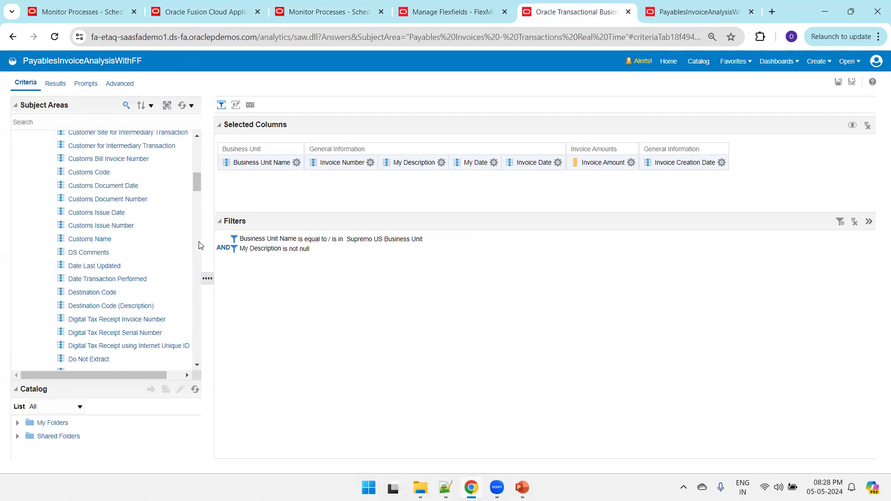
left_click_drag(79, 257, 534, 158)
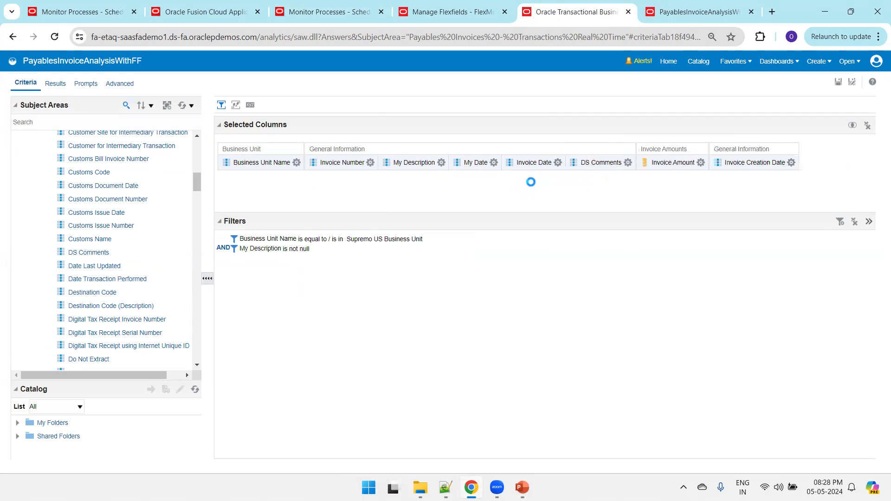
left_click(839, 84)
- Display the analysis results and check the DS Comments column of the table for both invoices
left_click(56, 84)
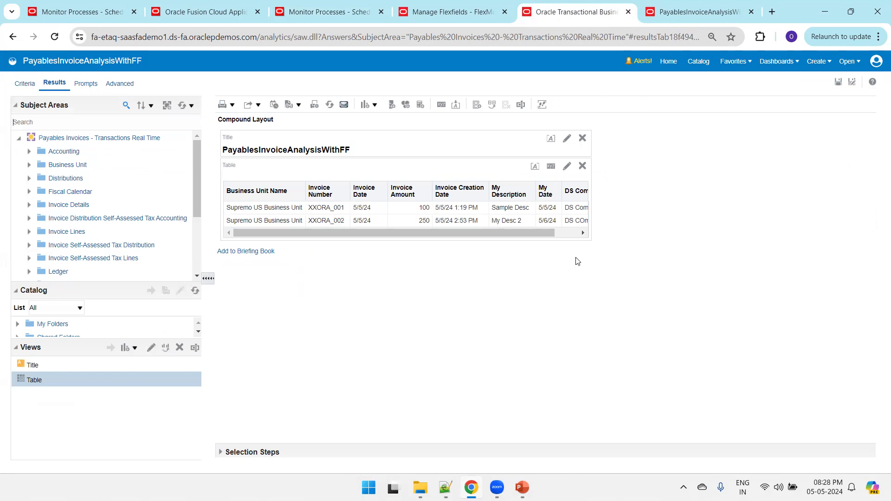
left_click(563, 234)
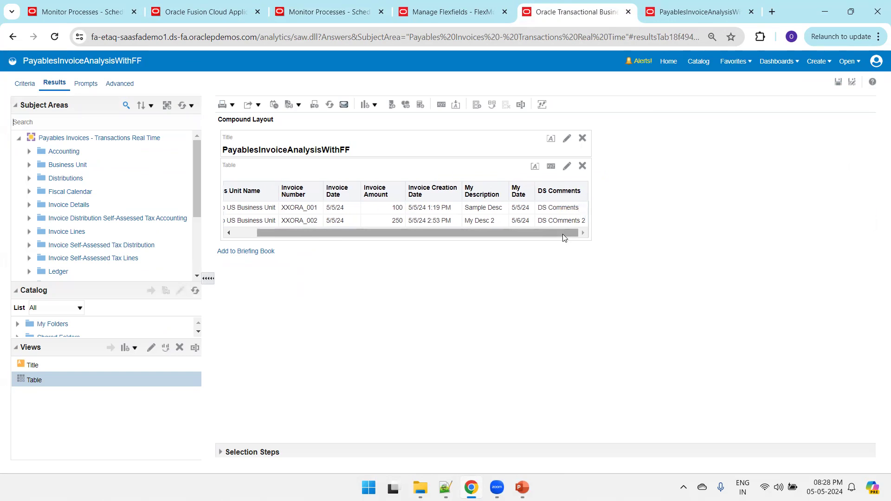
left_click_drag(564, 234, 301, 259)
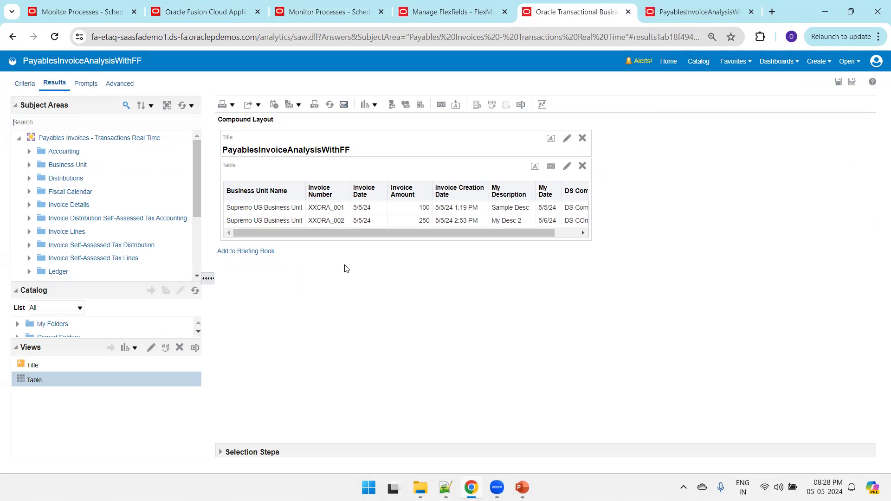